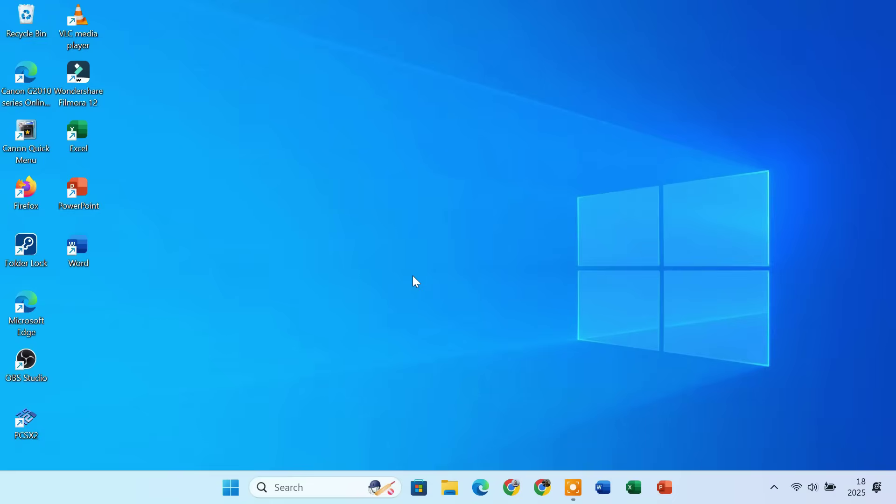
Launch Word, create a blank document and type the title 'Word, Excel, PowerPoint for Free'
{"action": "double_click", "coordinate": [82, 247]}
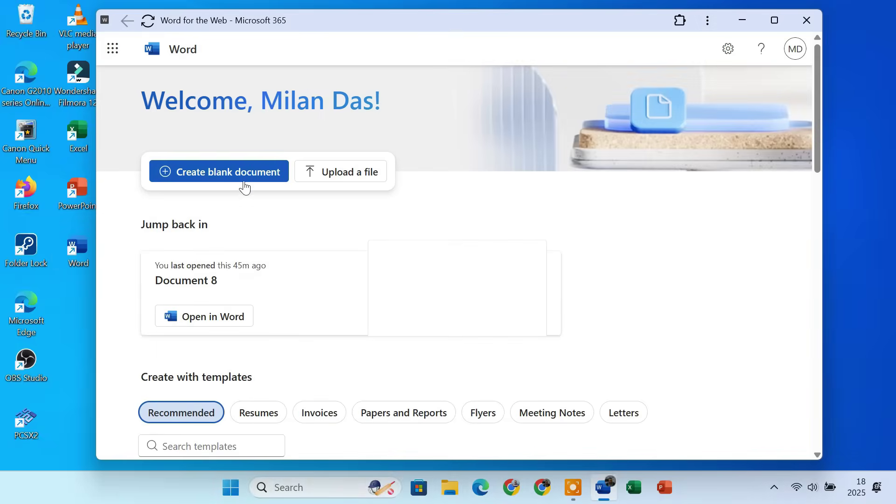
{"action": "left_click", "coordinate": [245, 173]}
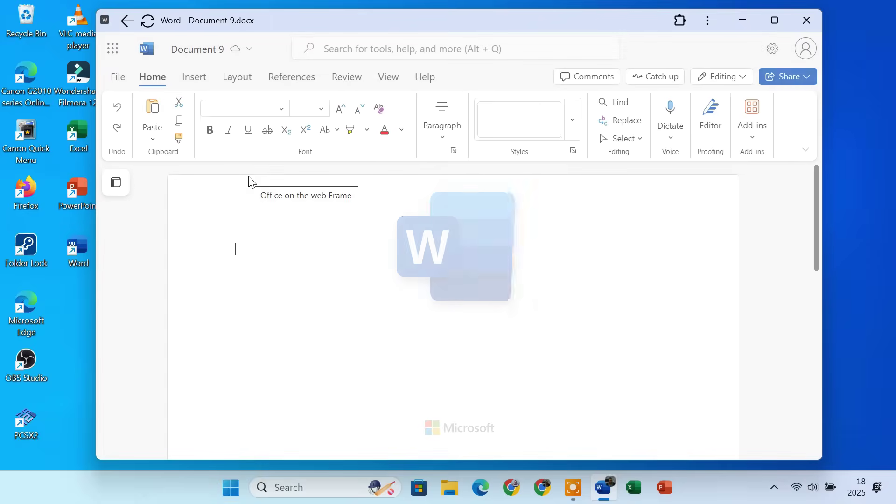
{"action": "type", "text": "Word, Ex"}
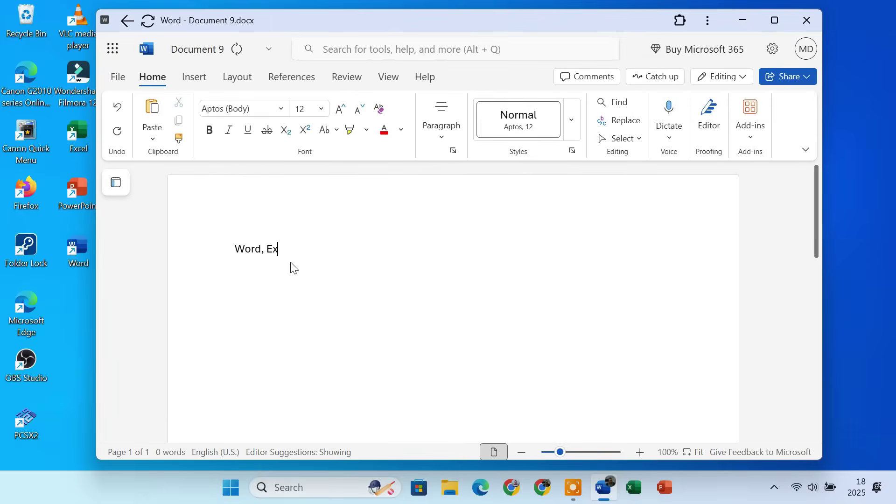
{"action": "type", "text": "cel, PowerPoint for Free"}
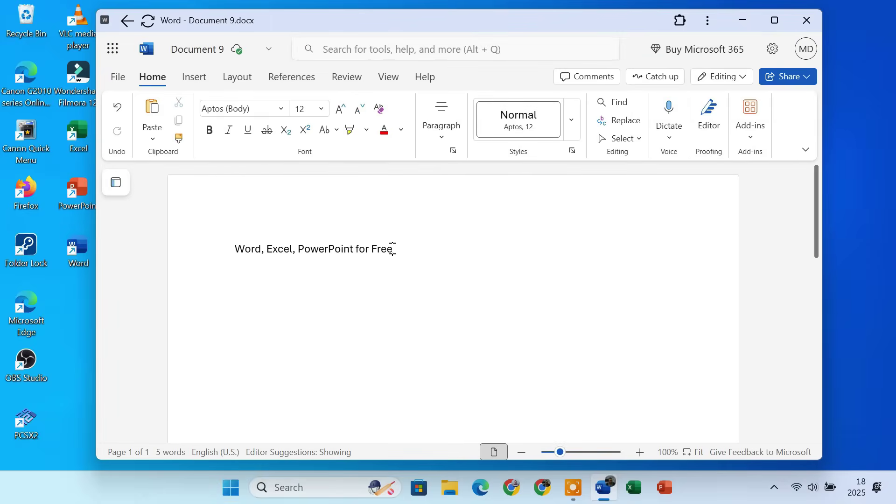
Highlight the title line in yellow at font size 20, then launch Excel
{"action": "left_click_drag", "start_coordinate": [393, 248], "coordinate": [228, 256]}
{"action": "left_click", "coordinate": [452, 229]}
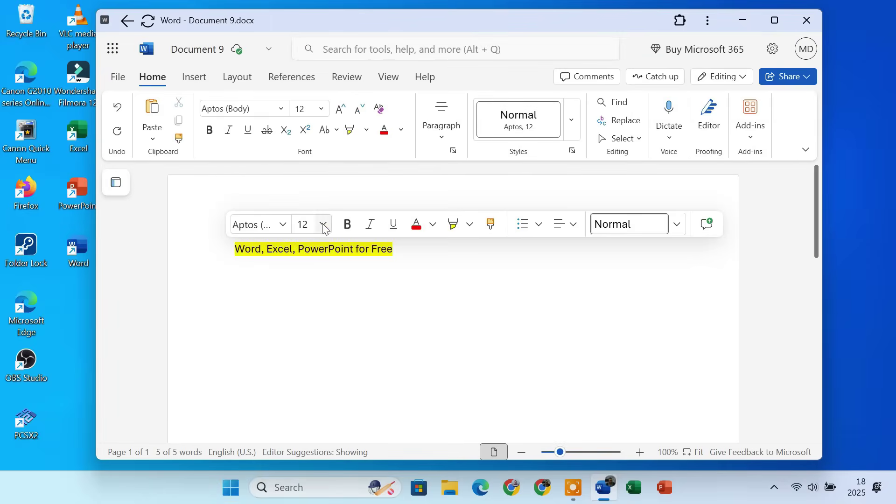
{"action": "left_click", "coordinate": [322, 224]}
{"action": "left_click", "coordinate": [374, 312]}
{"action": "left_click", "coordinate": [509, 254]}
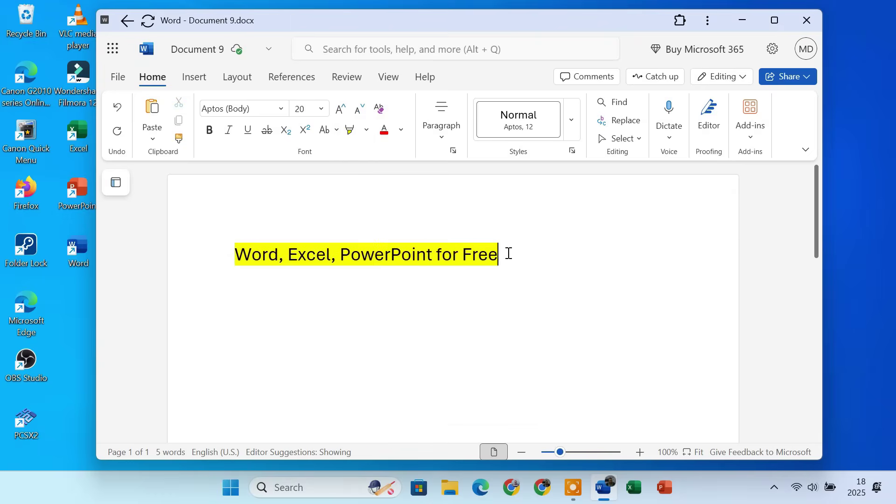
{"action": "left_click", "coordinate": [634, 487]}
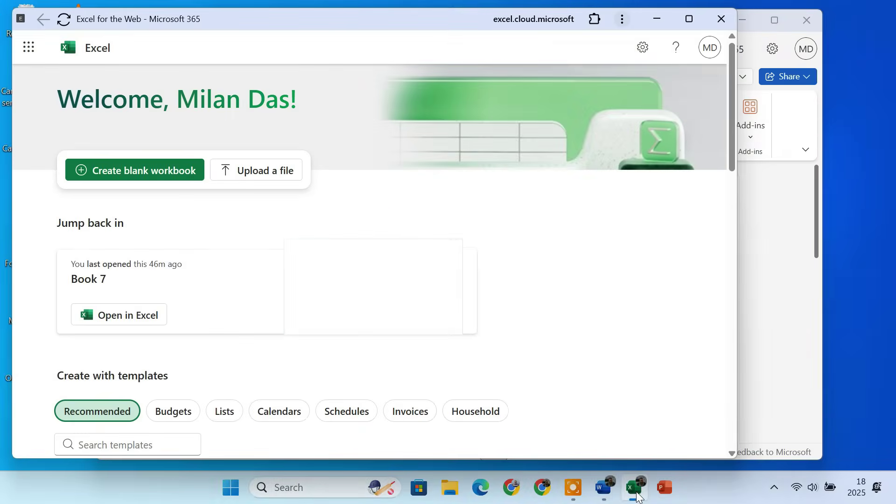
Create a blank Excel workbook, then a blank PowerPoint presentation
{"action": "left_click", "coordinate": [176, 175]}
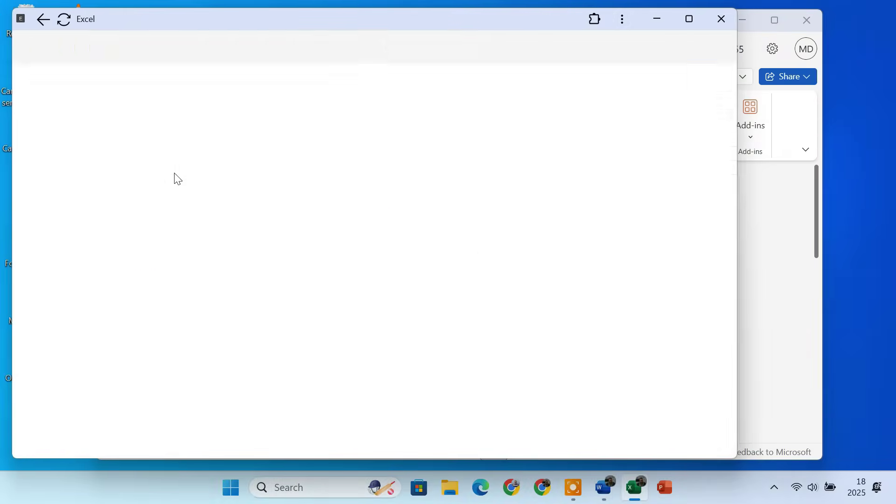
{"action": "left_click", "coordinate": [669, 490]}
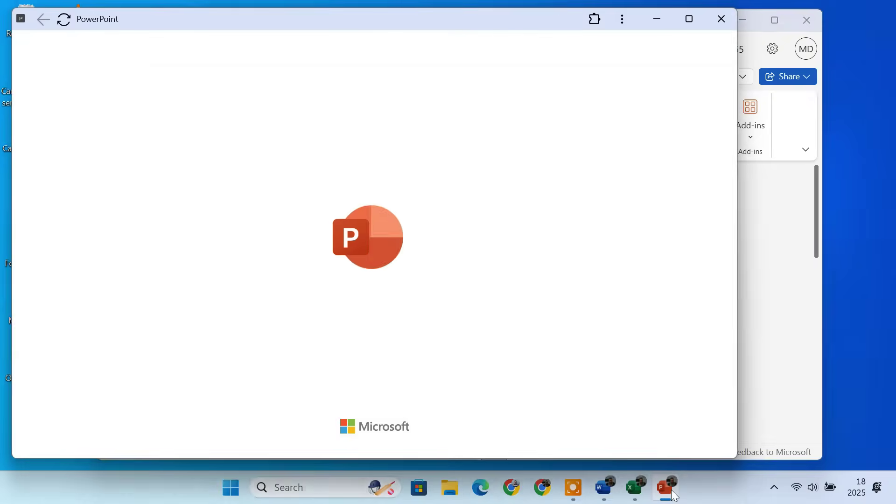
{"action": "left_click", "coordinate": [192, 176]}
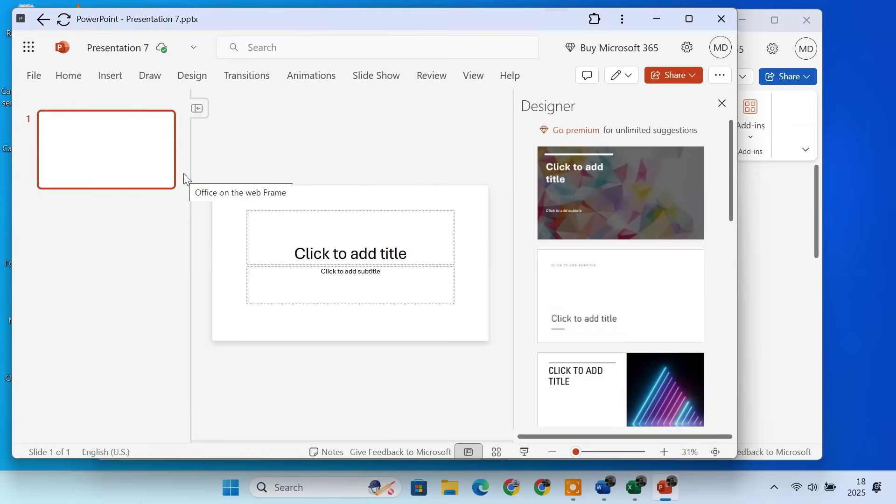
Close the PowerPoint, Excel and Word windows
{"action": "left_click", "coordinate": [719, 19]}
{"action": "left_click", "coordinate": [719, 19]}
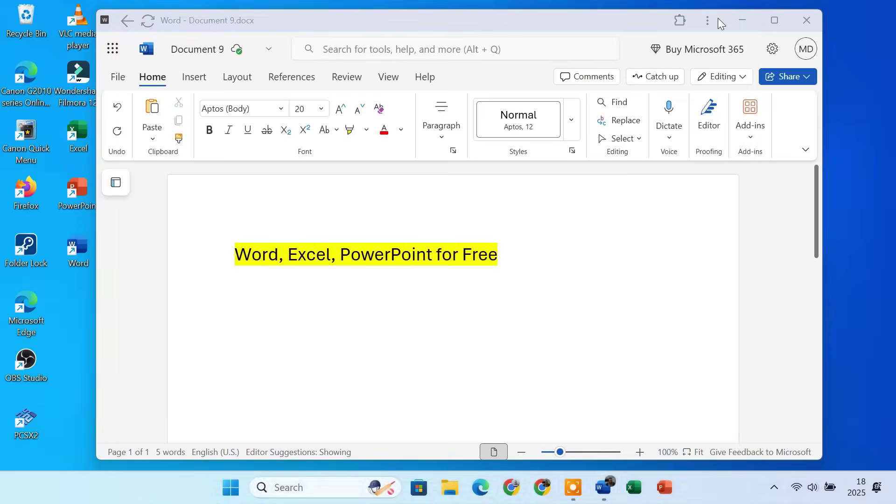
{"action": "left_click", "coordinate": [807, 20]}
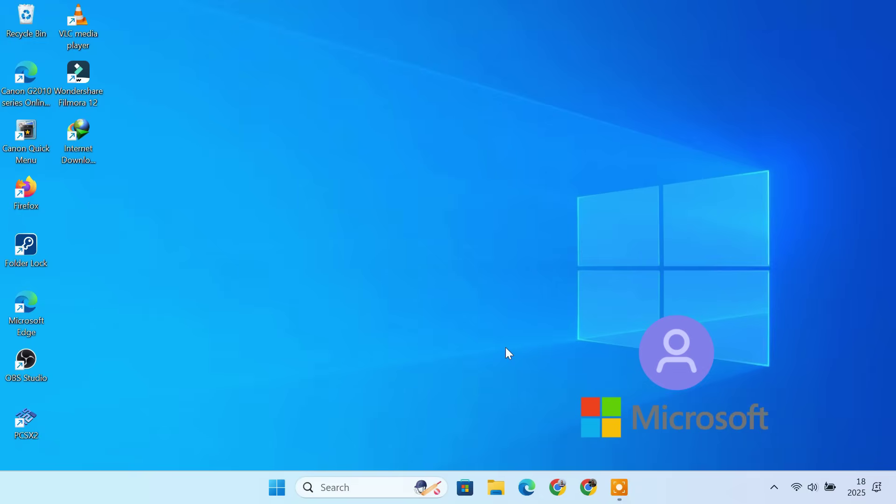
Launch Chrome and go to office.com
{"action": "left_click", "coordinate": [590, 488]}
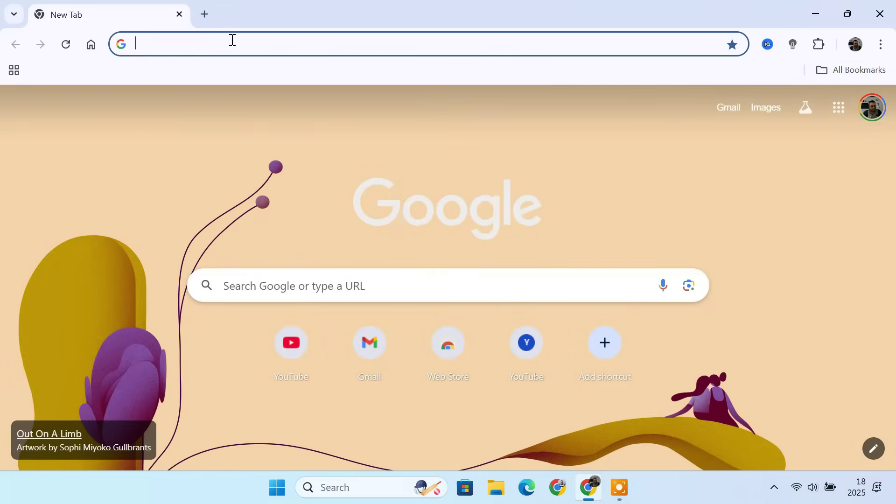
{"action": "type", "text": "office.com"}
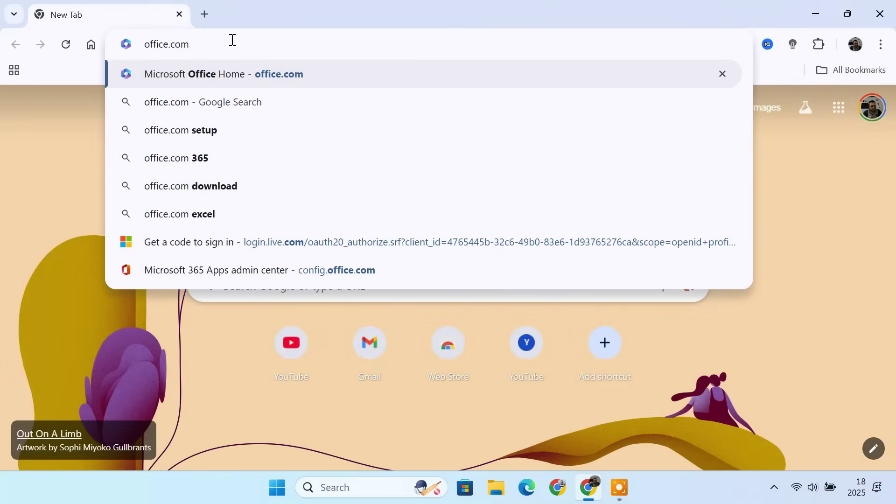
{"action": "key", "text": "Return"}
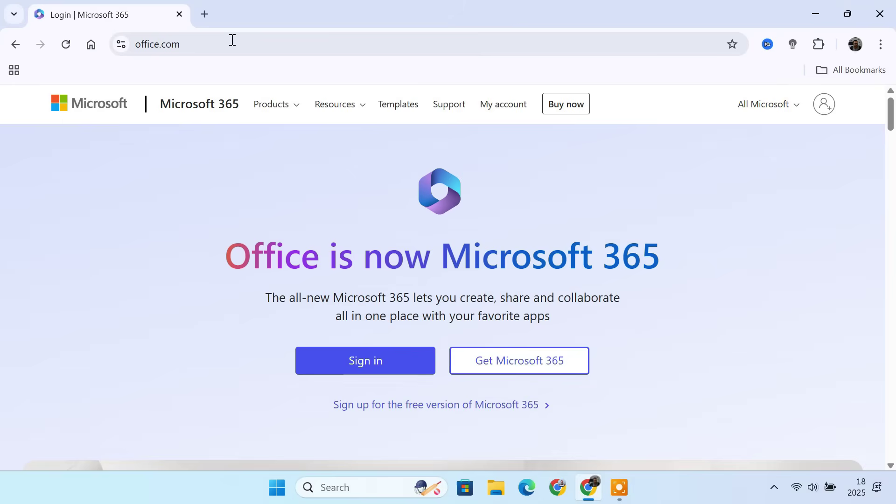
Start signing in, briefly viewing the sign-up page, and submit the account e-mail address
{"action": "left_click", "coordinate": [372, 370]}
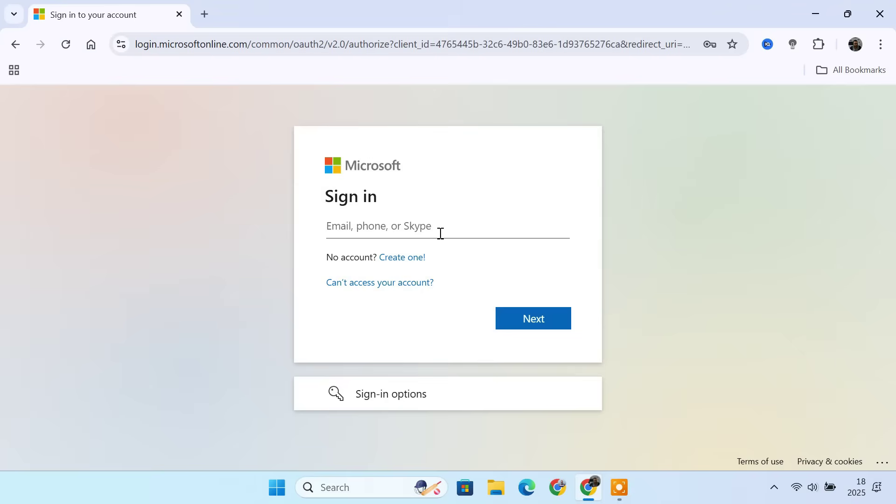
{"action": "left_click", "coordinate": [408, 264]}
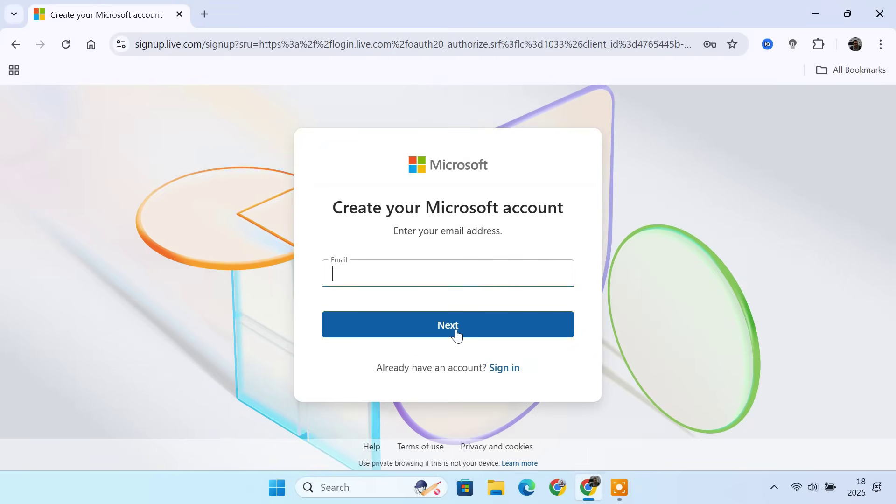
{"action": "left_click", "coordinate": [15, 45]}
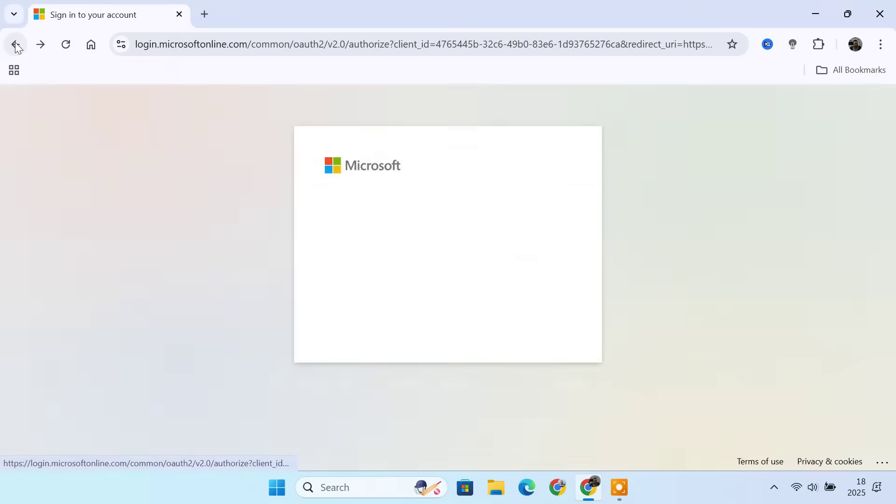
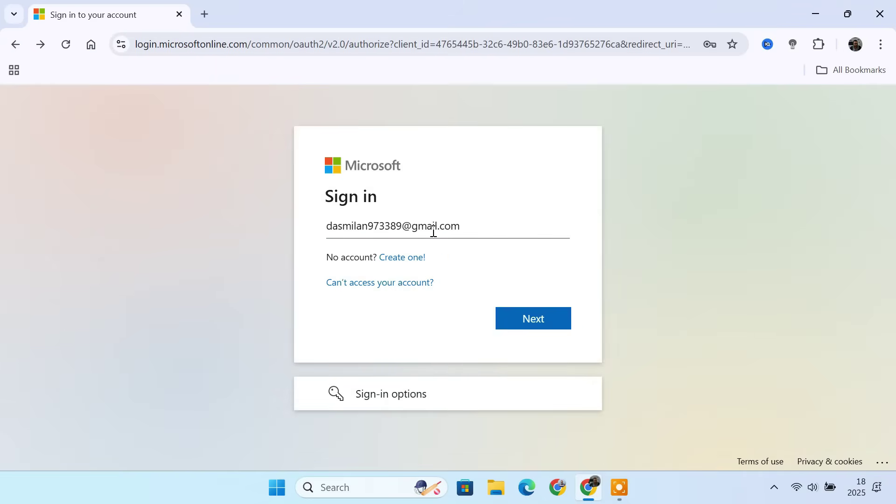
{"action": "left_click", "coordinate": [541, 323]}
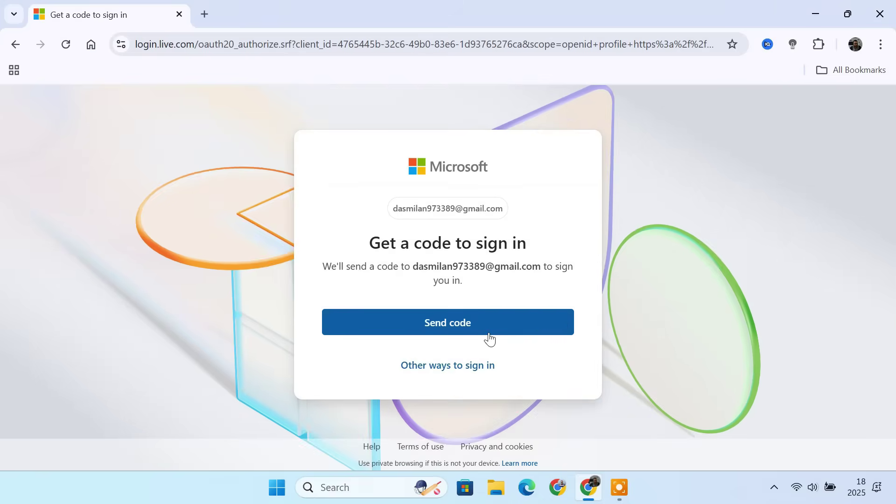
Verify with the one-time code e-mailed to the account and stay signed in
{"action": "left_click", "coordinate": [467, 333]}
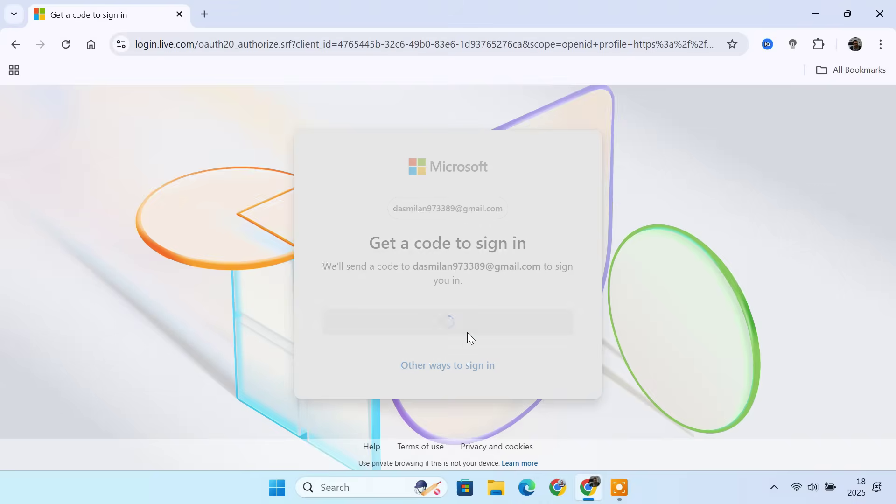
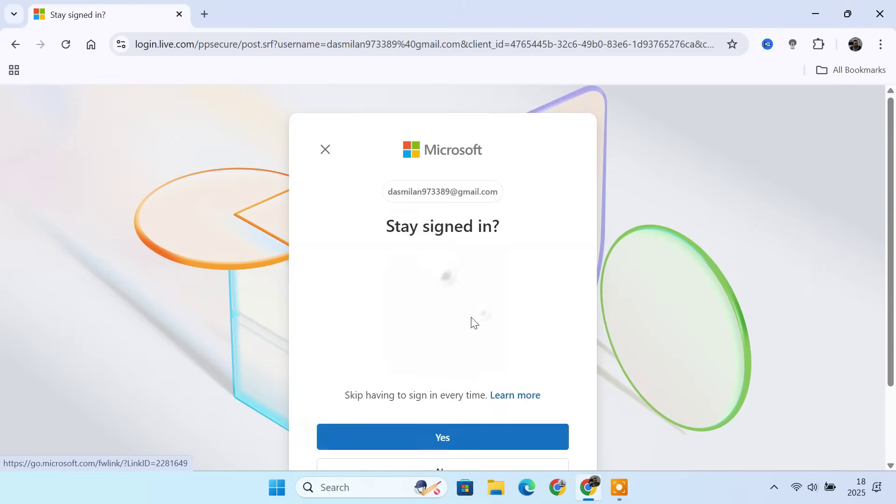
{"action": "left_click", "coordinate": [464, 439]}
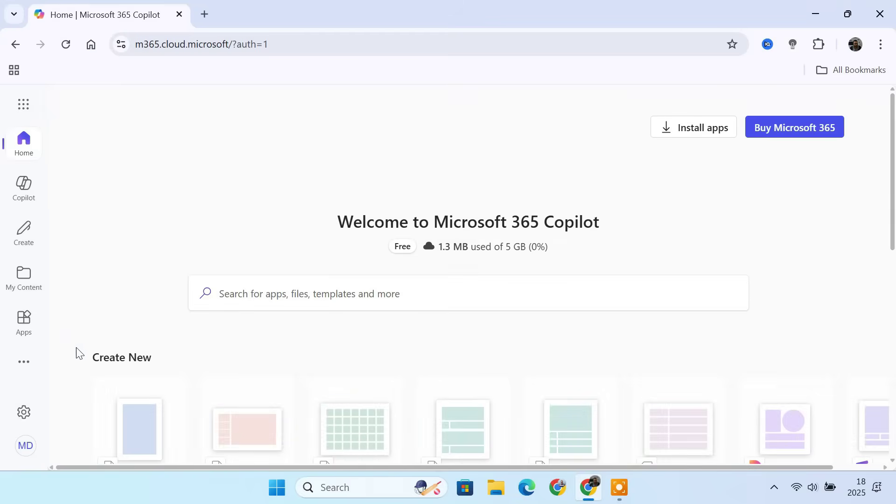
Show the Apps page from the Microsoft 365 home sidebar
{"action": "left_click", "coordinate": [24, 323]}
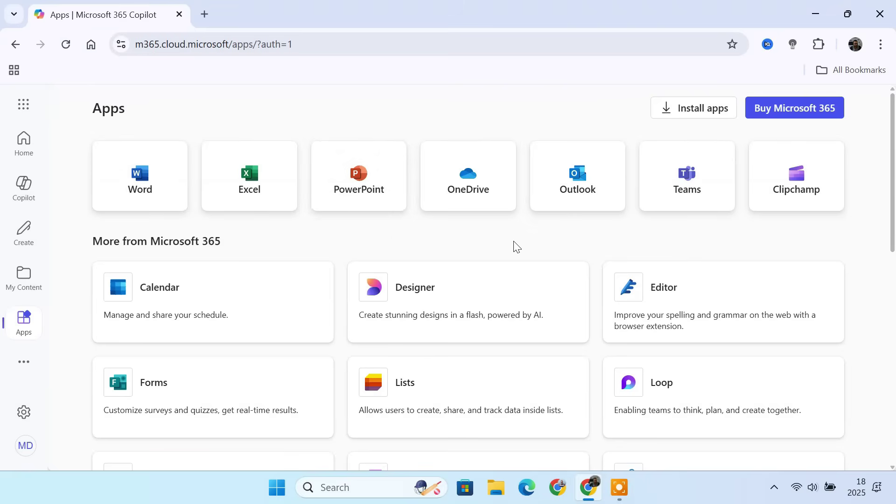
Open Word, Excel and PowerPoint each in its own tab from the Apps list
{"action": "left_click", "coordinate": [152, 196]}
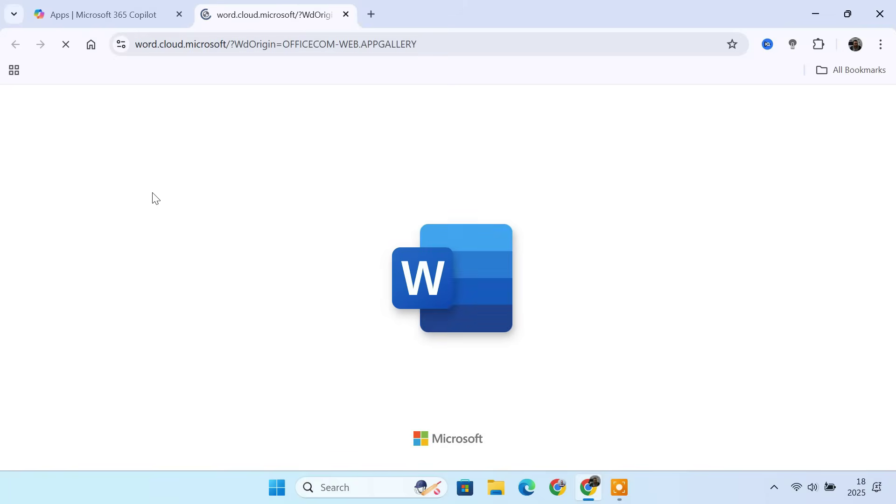
{"action": "left_click", "coordinate": [103, 14]}
{"action": "left_click", "coordinate": [248, 179]}
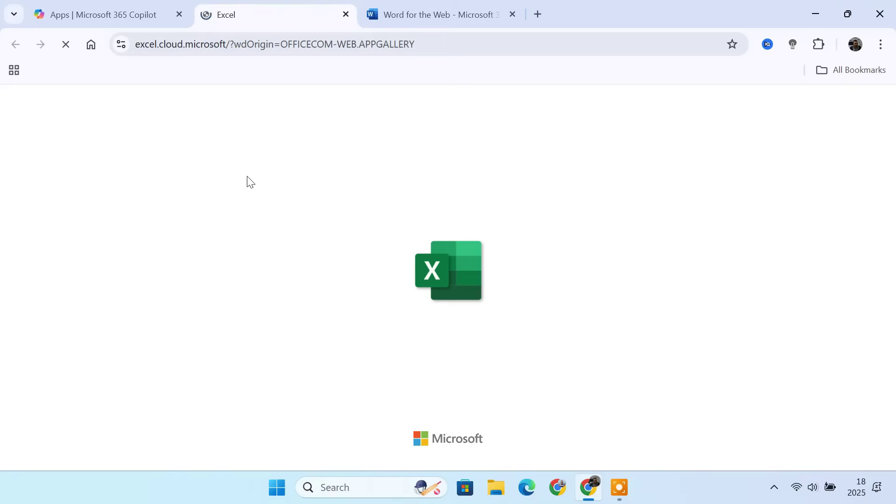
{"action": "left_click", "coordinate": [103, 5]}
{"action": "left_click", "coordinate": [340, 195]}
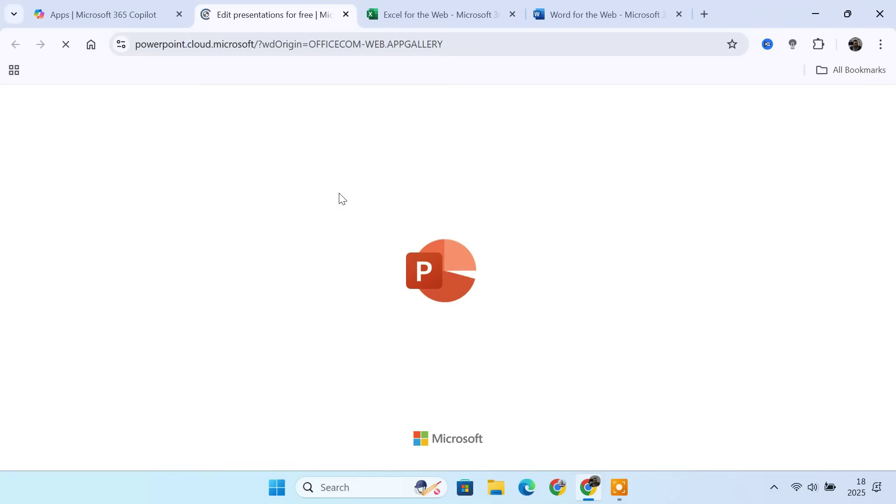
Create and close a blank document and workbook, then create a blank presentation
{"action": "left_click", "coordinate": [629, 18]}
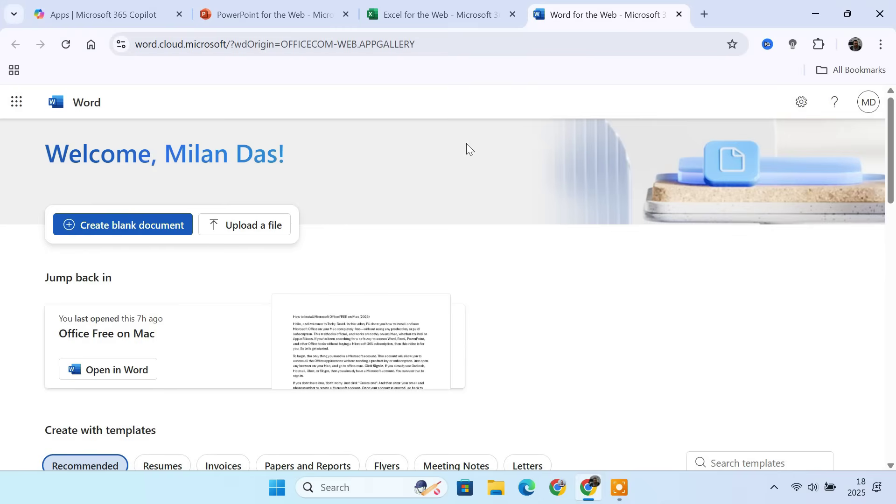
{"action": "left_click", "coordinate": [167, 232]}
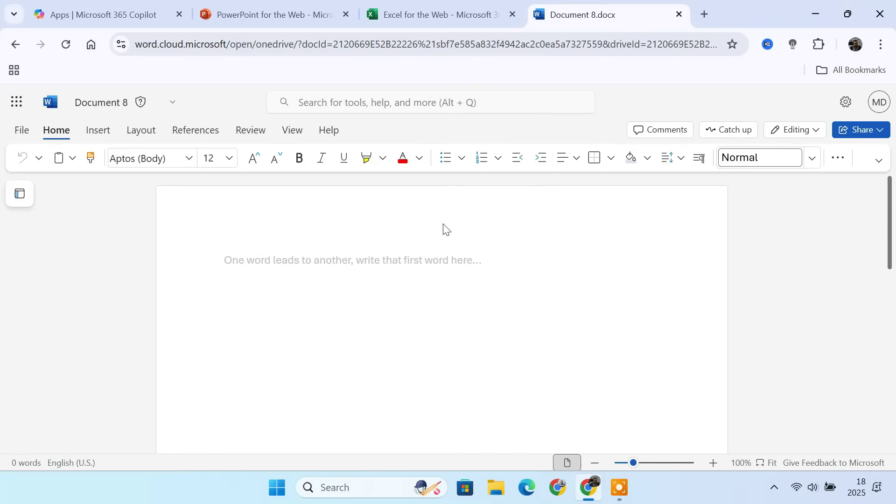
{"action": "left_click", "coordinate": [679, 14]}
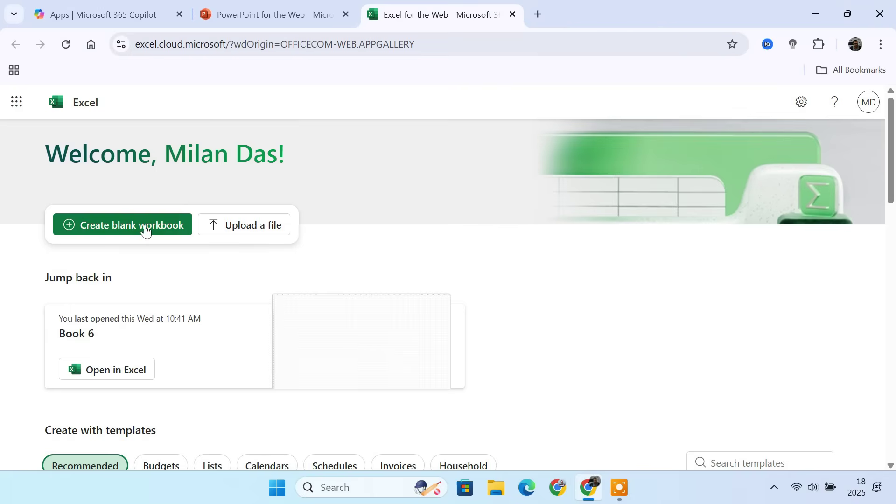
{"action": "left_click", "coordinate": [145, 229]}
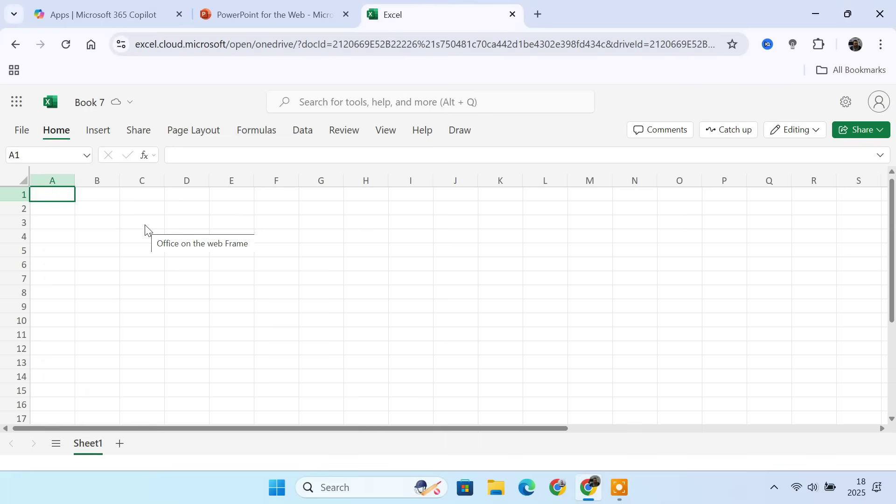
{"action": "left_click", "coordinate": [514, 15]}
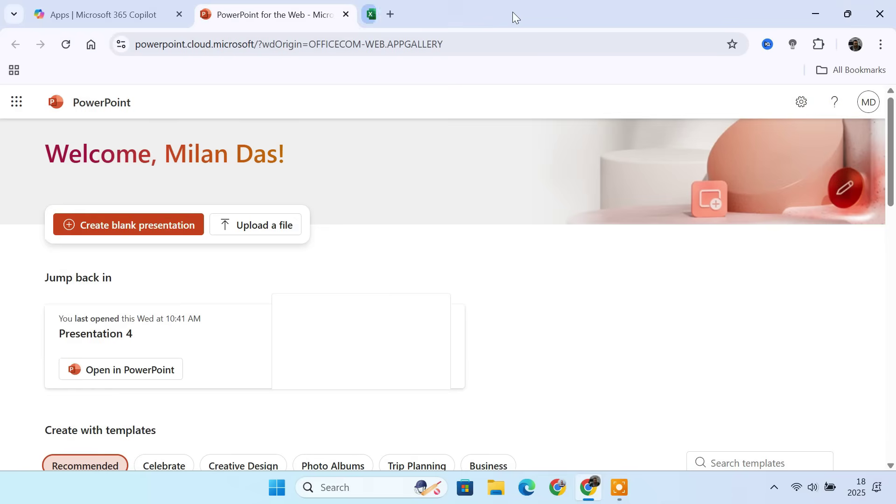
{"action": "left_click", "coordinate": [157, 228]}
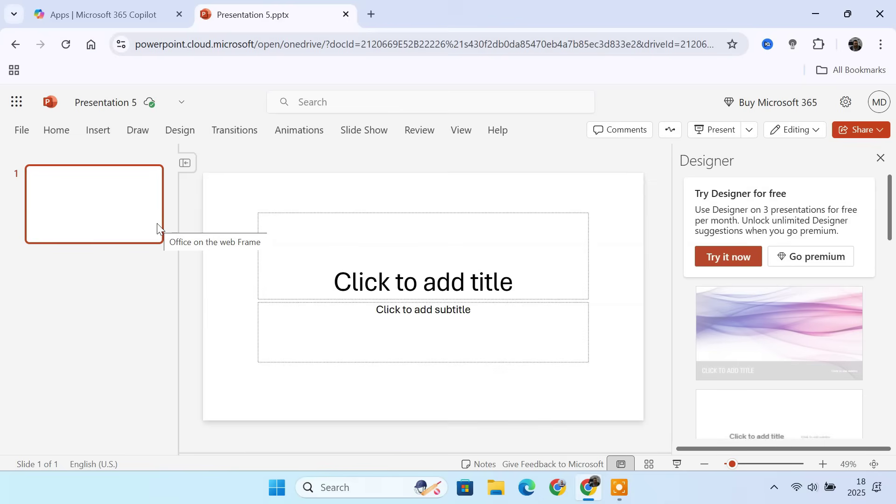
Close Presentation 5 and open Word's start page from the Apps list
{"action": "left_click", "coordinate": [345, 14]}
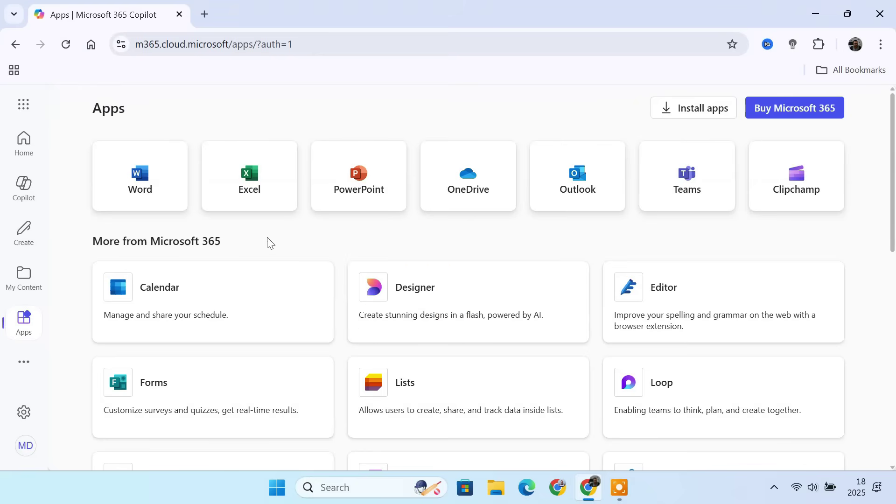
{"action": "left_click", "coordinate": [159, 197]}
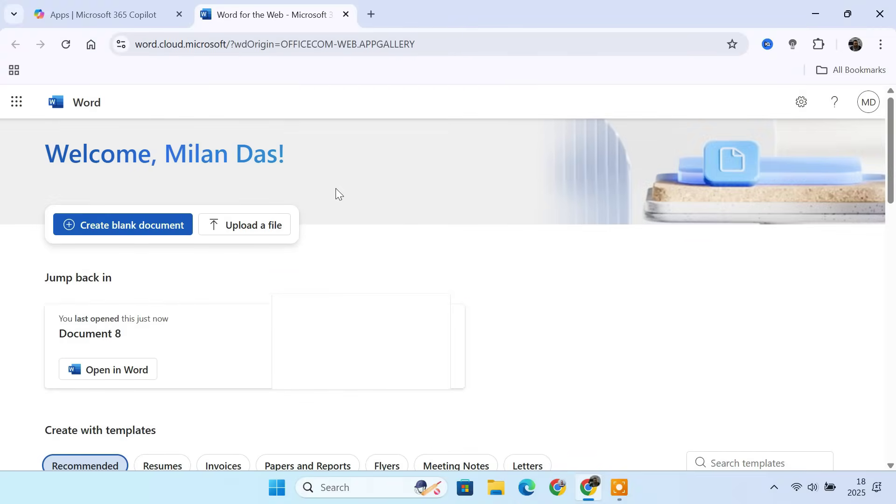
Install the Word page as a Chrome app named 'Word'
{"action": "left_click", "coordinate": [882, 45]}
{"action": "scroll", "coordinate": [778, 384], "scroll_direction": "down", "scroll_amount": 3}
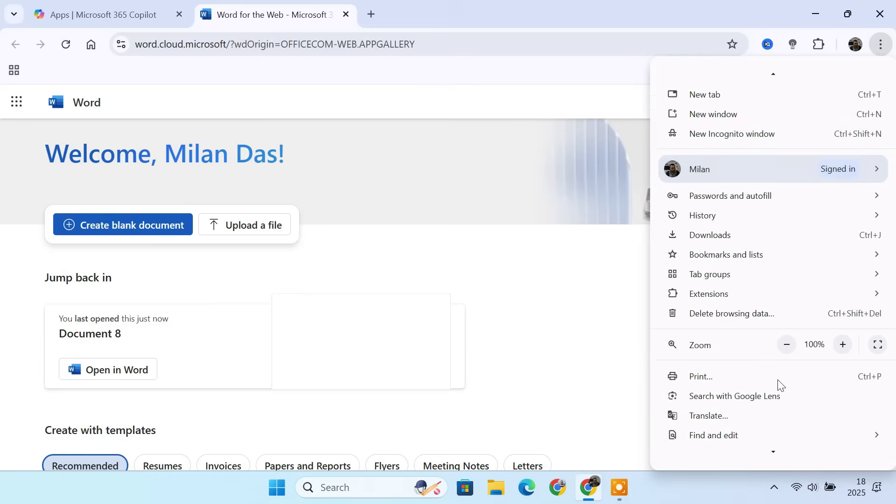
{"action": "mouse_move", "coordinate": [734, 423]}
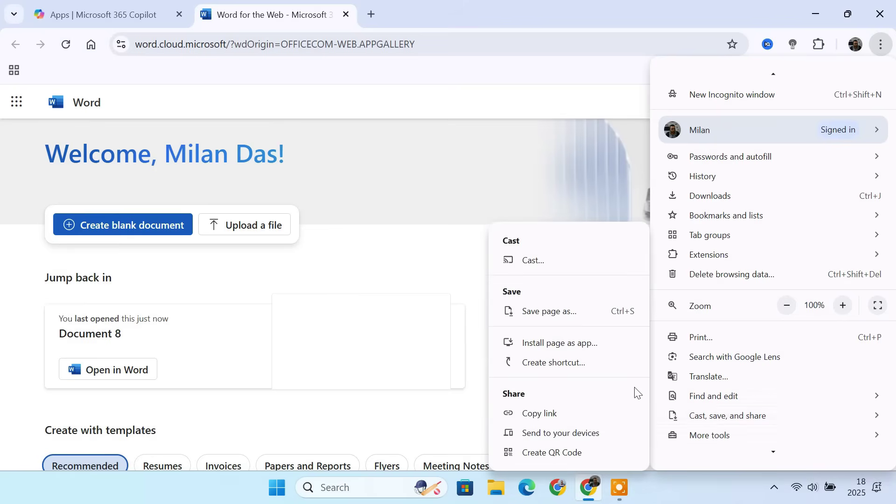
{"action": "left_click", "coordinate": [565, 351]}
{"action": "left_click_drag", "start_coordinate": [490, 128], "coordinate": [369, 129]}
{"action": "key", "text": "BackSpace"}
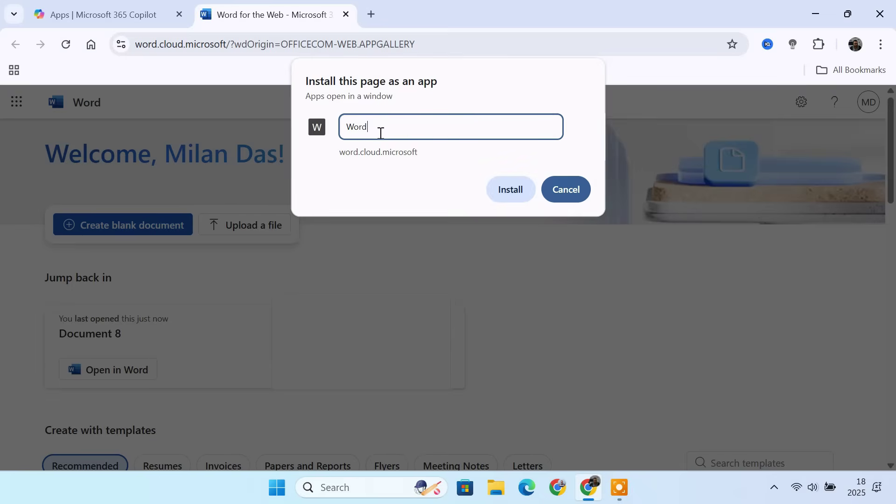
{"action": "left_click", "coordinate": [517, 194]}
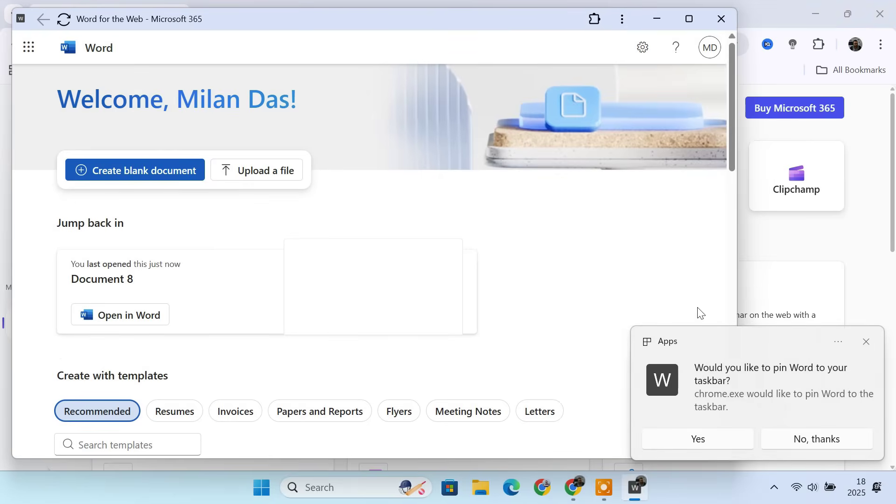
Dismiss the pin prompt, minimize Chrome and close the installed Word window
{"action": "left_click", "coordinate": [862, 343]}
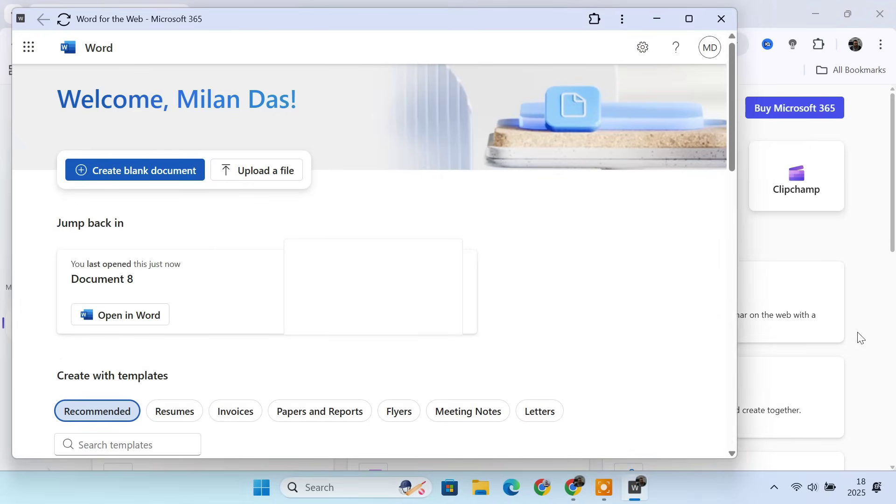
{"action": "left_click", "coordinate": [812, 15]}
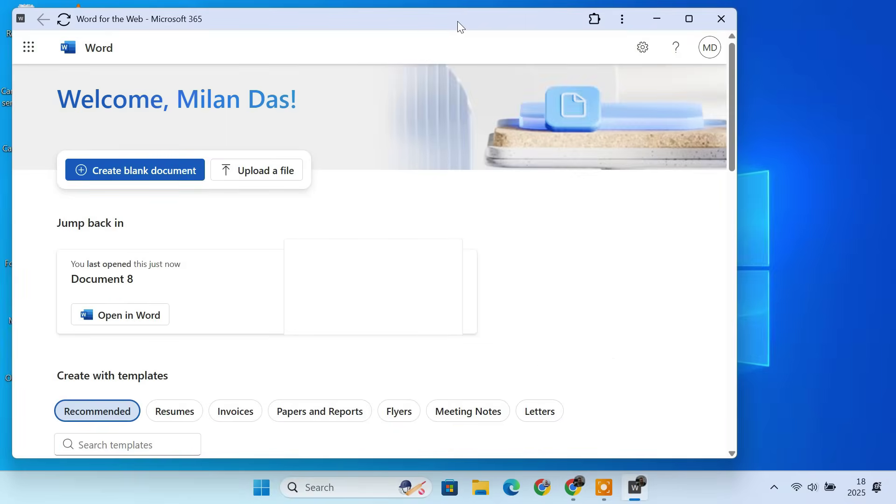
{"action": "left_click_drag", "start_coordinate": [458, 21], "coordinate": [542, 23]}
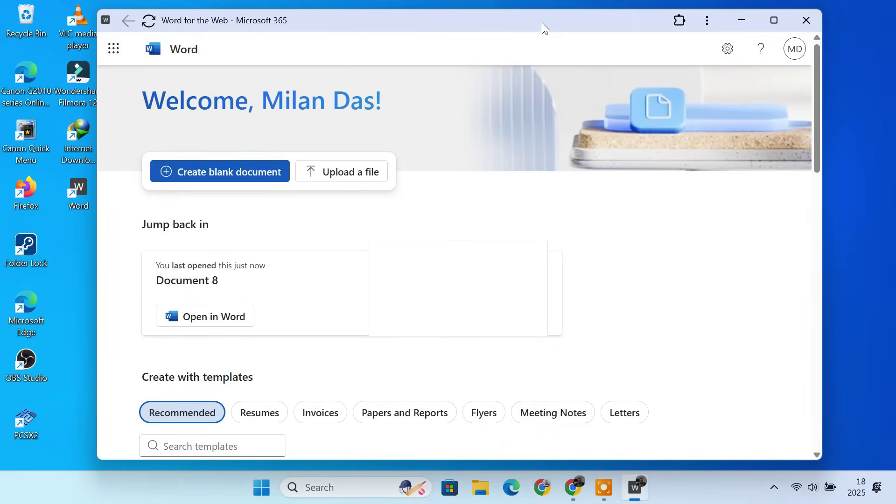
{"action": "left_click", "coordinate": [806, 20]}
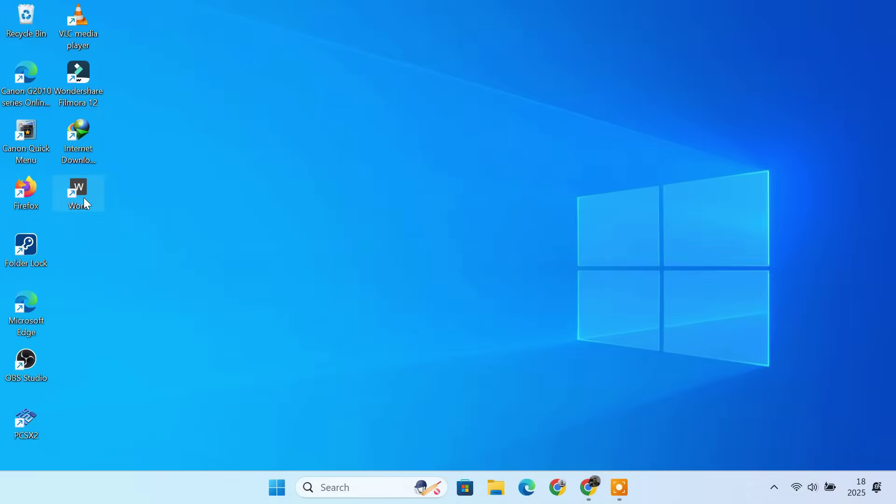
Launch Word from its desktop shortcut, close it, and bring Chrome's Apps page back
{"action": "double_click", "coordinate": [78, 194]}
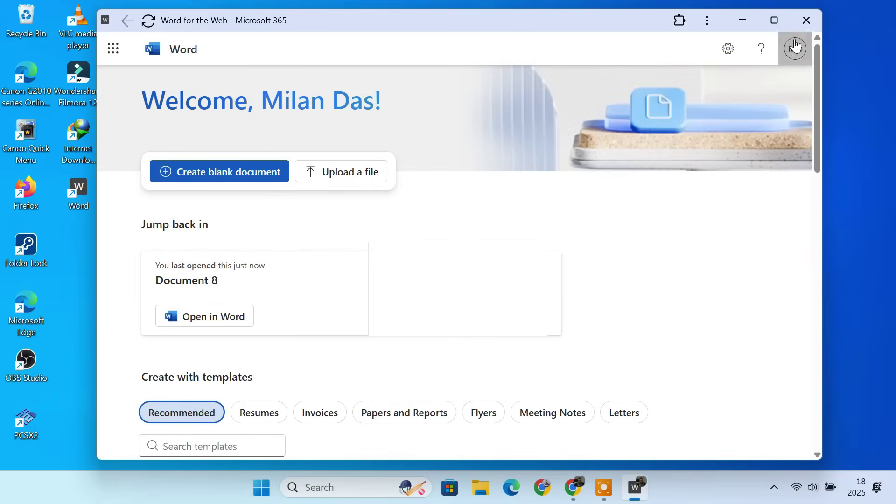
{"action": "left_click", "coordinate": [805, 21]}
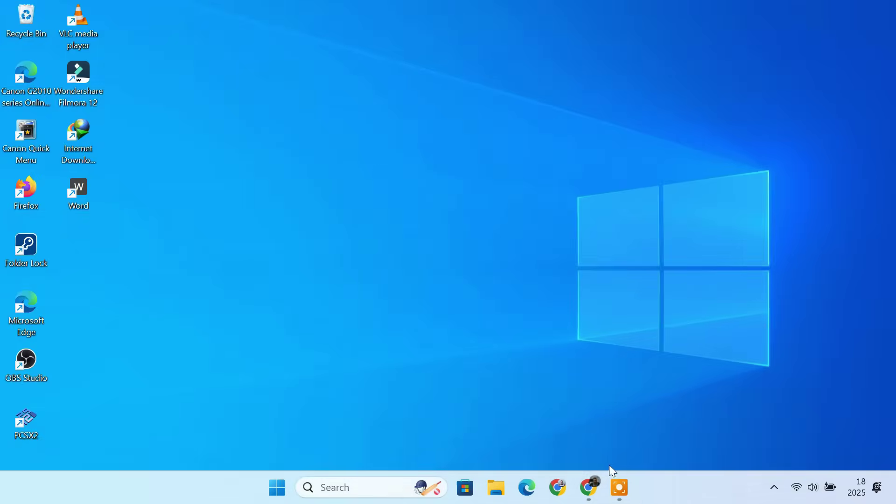
{"action": "left_click", "coordinate": [591, 490]}
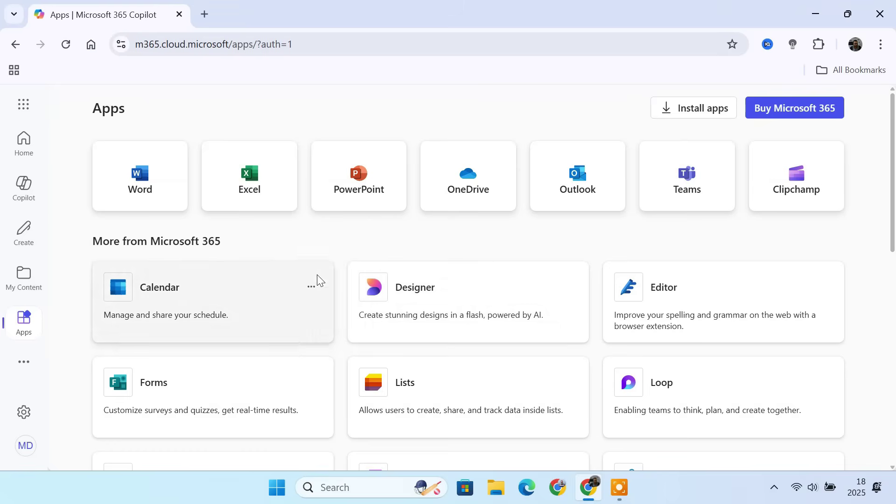
Open Excel from the Apps page, install it as a Chrome app named 'Excel', and close its window
{"action": "left_click", "coordinate": [270, 197]}
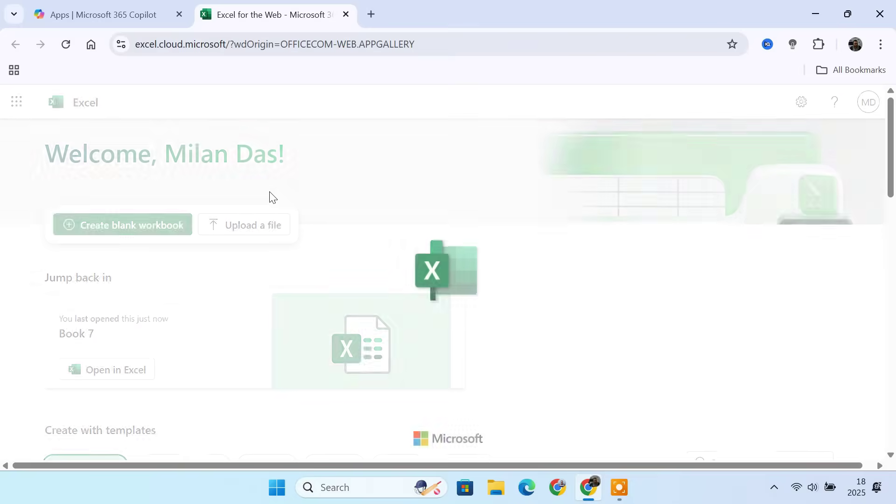
{"action": "left_click", "coordinate": [881, 45]}
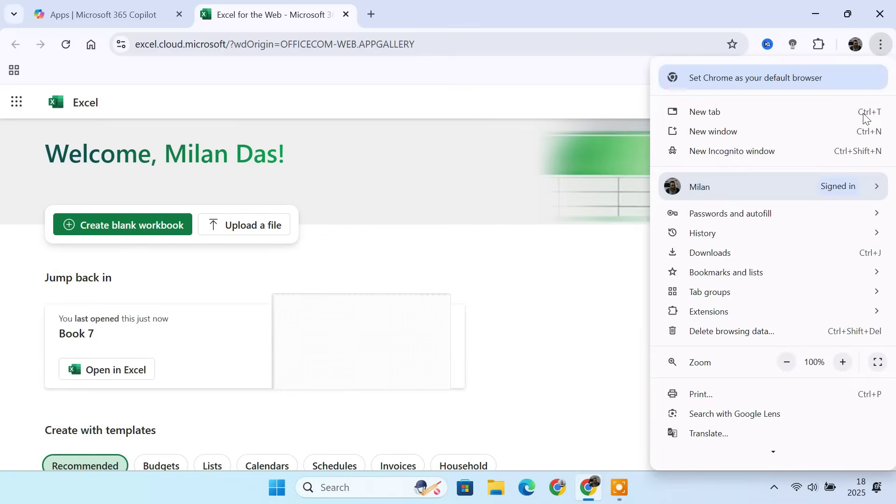
{"action": "scroll", "coordinate": [766, 343], "scroll_direction": "down", "scroll_amount": 2}
{"action": "mouse_move", "coordinate": [750, 417]}
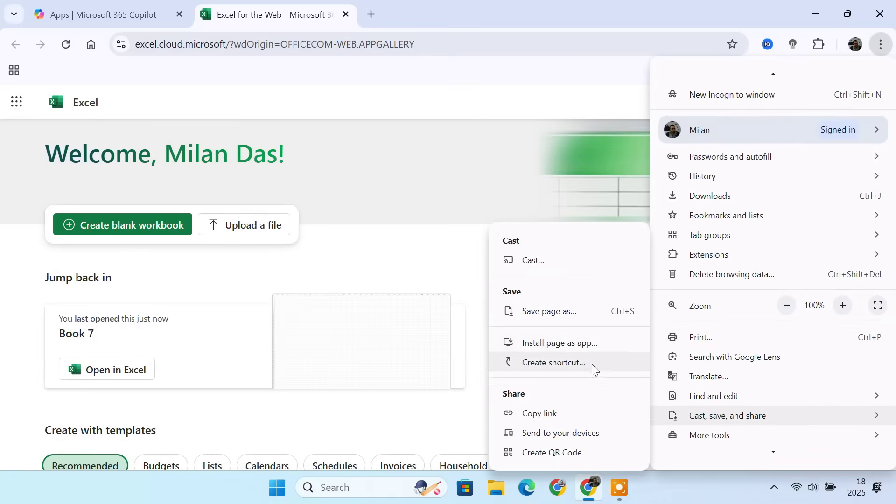
{"action": "left_click", "coordinate": [581, 344]}
{"action": "left_click_drag", "start_coordinate": [476, 127], "coordinate": [364, 126]}
{"action": "key", "text": "BackSpace"}
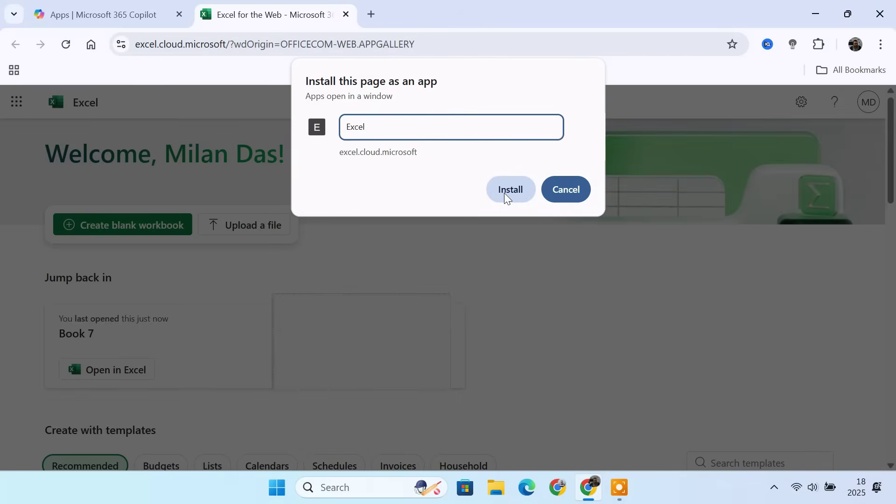
{"action": "left_click", "coordinate": [505, 191]}
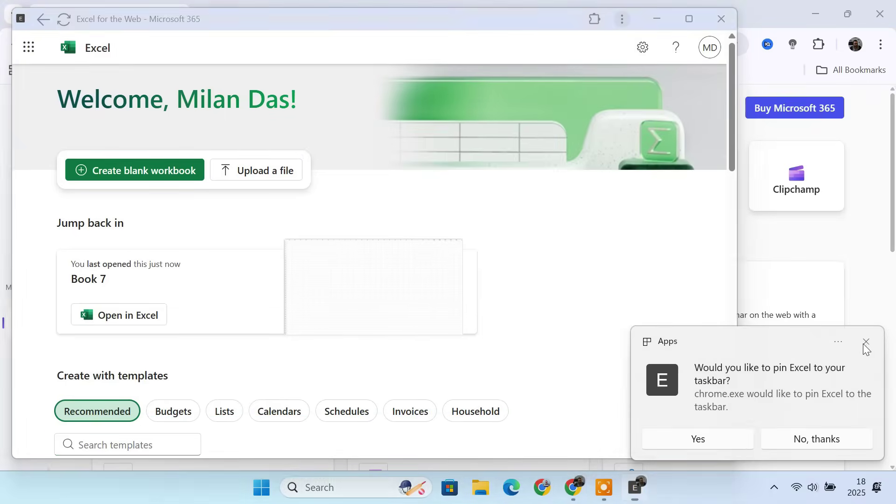
{"action": "left_click", "coordinate": [865, 342]}
{"action": "left_click", "coordinate": [721, 19]}
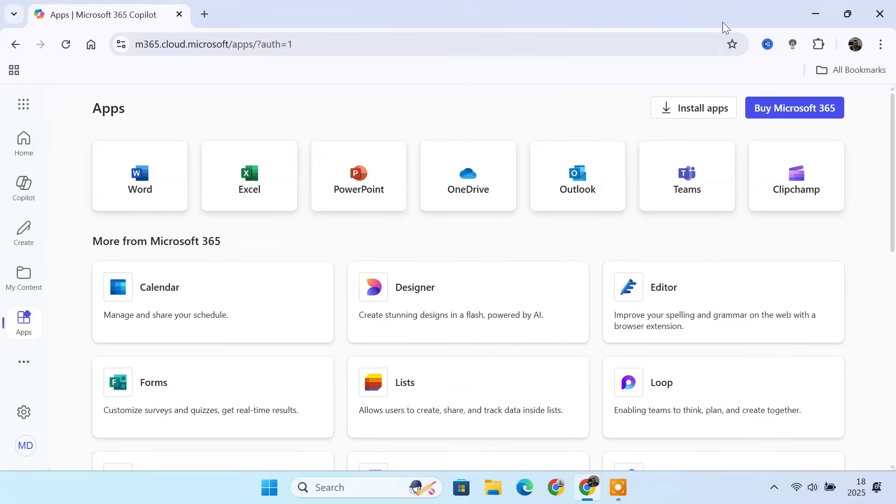
Install PowerPoint for the web as a standalone Chrome app named 'PowerPoint'
{"action": "left_click", "coordinate": [367, 187]}
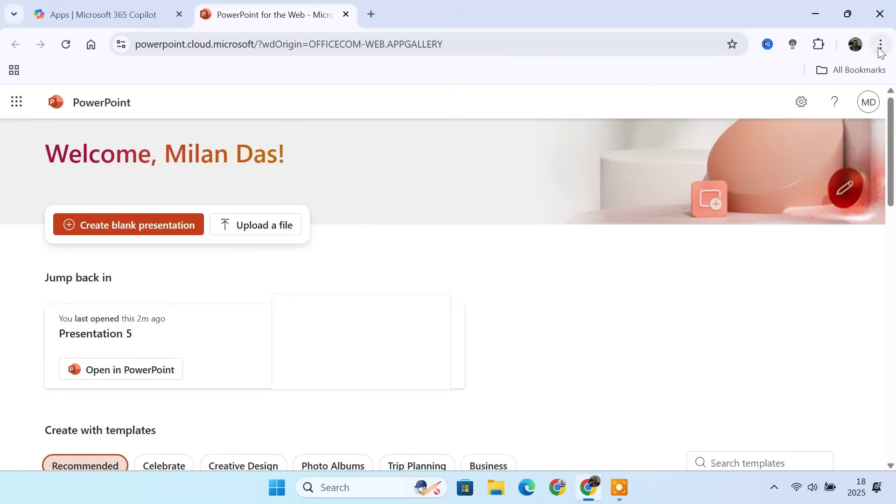
{"action": "left_click", "coordinate": [881, 45]}
{"action": "scroll", "coordinate": [801, 369], "scroll_direction": "down", "scroll_amount": 2}
{"action": "mouse_move", "coordinate": [767, 383]}
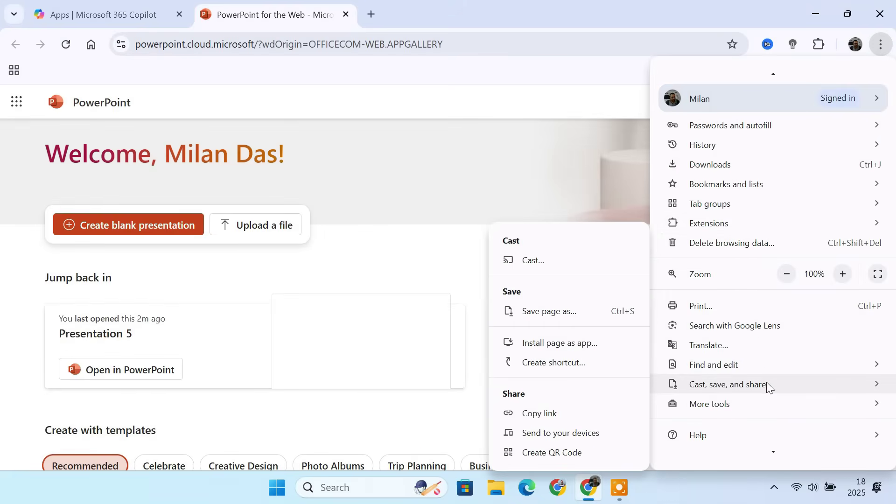
{"action": "left_click", "coordinate": [579, 345]}
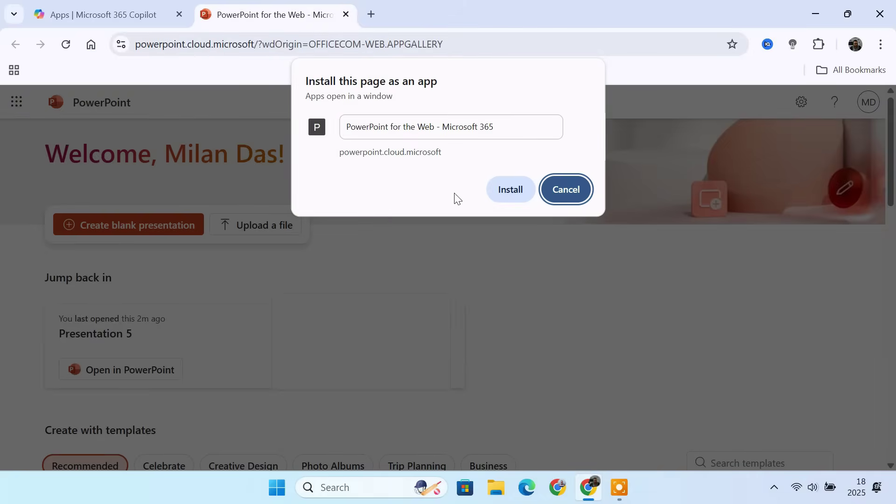
{"action": "left_click", "coordinate": [502, 126]}
{"action": "left_click_drag", "start_coordinate": [502, 126], "coordinate": [386, 122]}
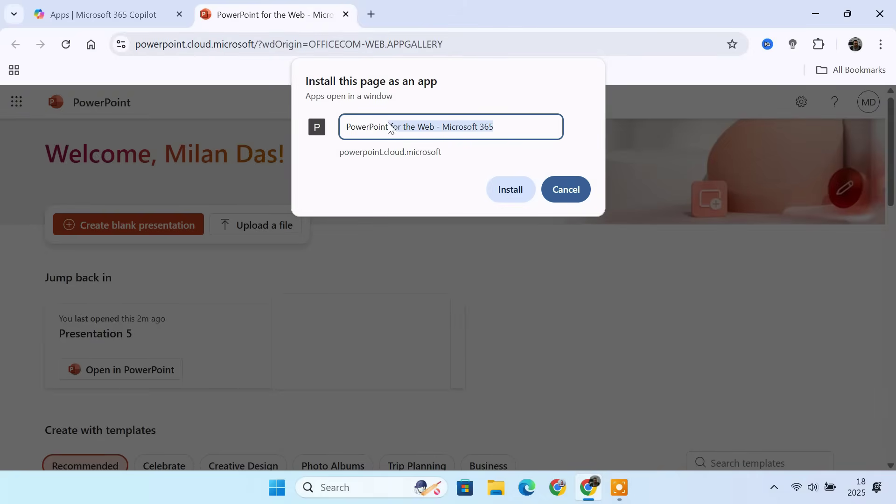
{"action": "key", "text": "BackSpace"}
{"action": "left_click", "coordinate": [514, 195]}
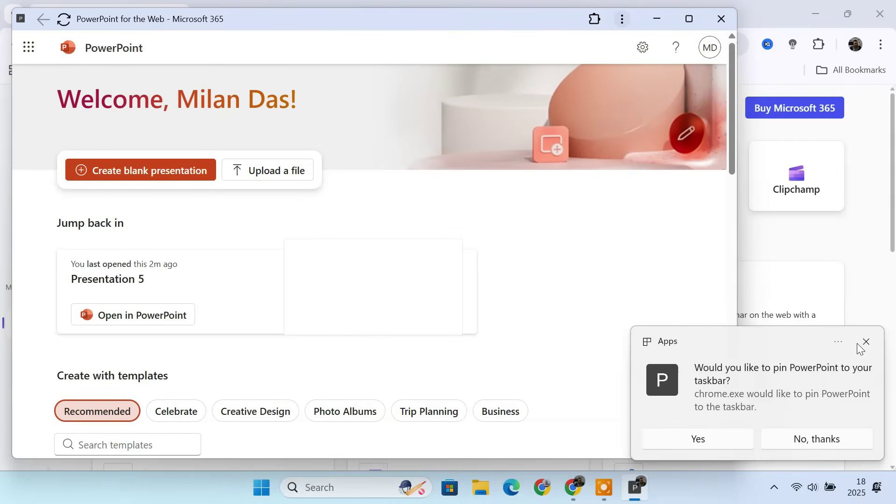
Dismiss the taskbar pin prompt, then close the PowerPoint app window and Chrome
{"action": "left_click", "coordinate": [860, 343]}
{"action": "left_click", "coordinate": [727, 16]}
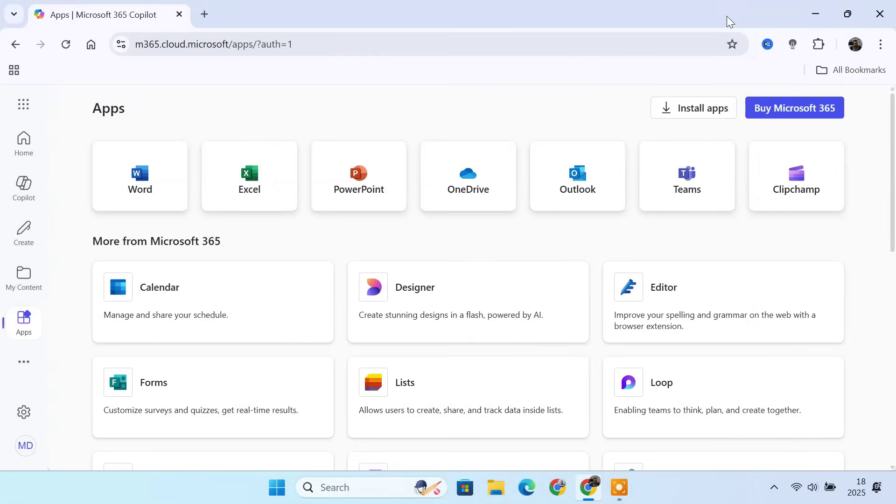
{"action": "left_click", "coordinate": [880, 15]}
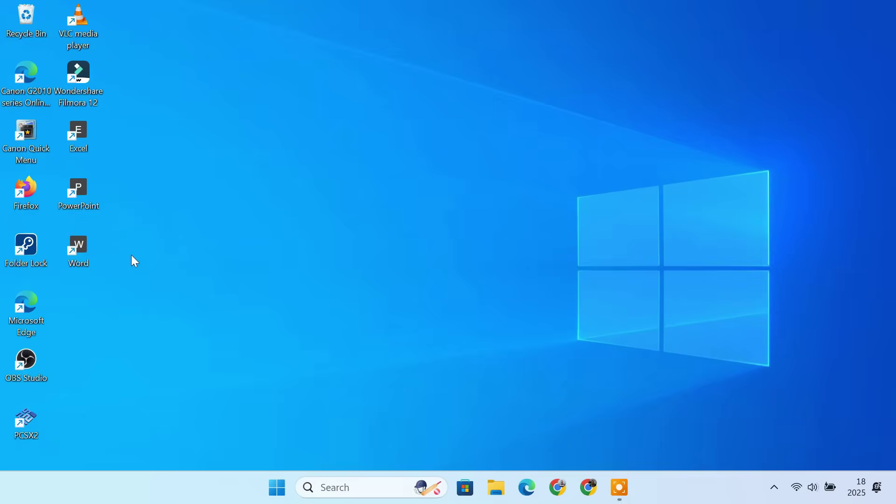
{"action": "left_click_drag", "start_coordinate": [132, 255], "coordinate": [77, 136]}
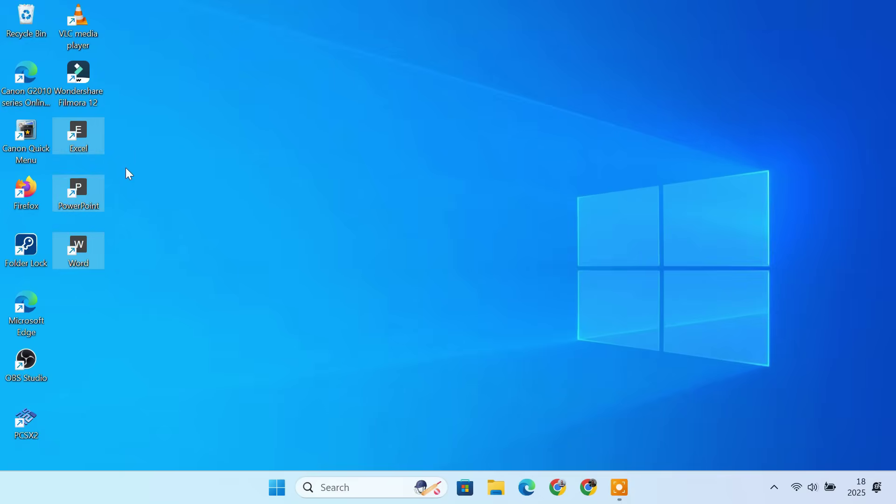
{"action": "left_click", "coordinate": [126, 168]}
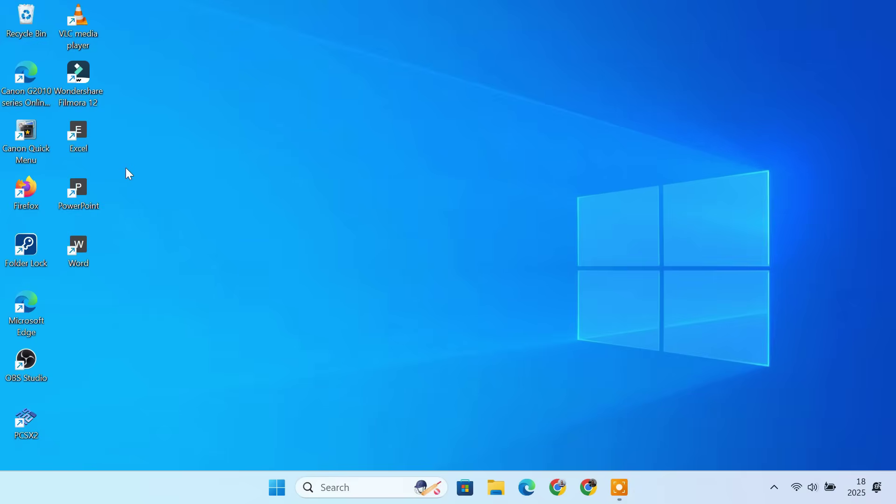
Open Chrome, go to icon-icons.com and search the site for 'word'
{"action": "left_click", "coordinate": [593, 490]}
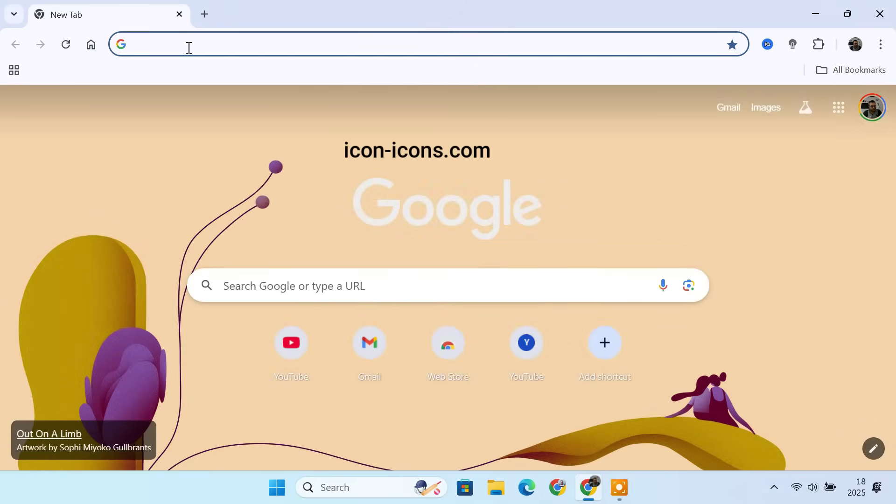
{"action": "type", "text": "icon-icons.co"}
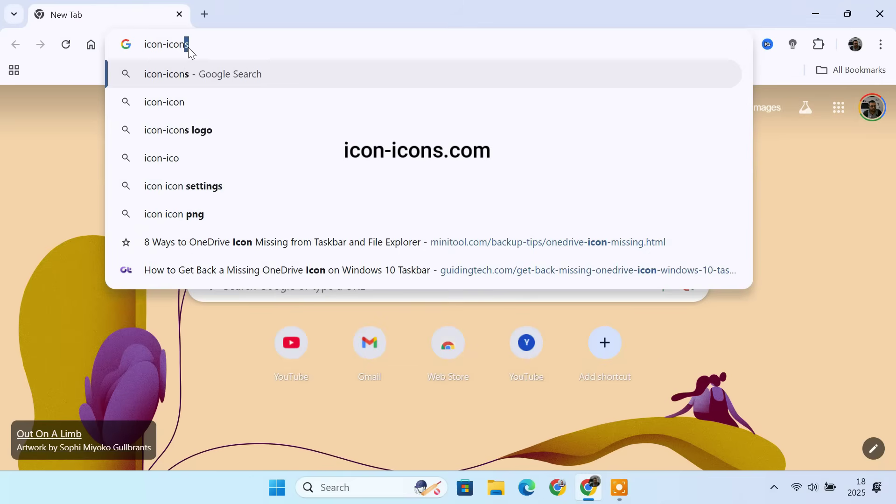
{"action": "type", "text": "m"}
{"action": "key", "text": "Return"}
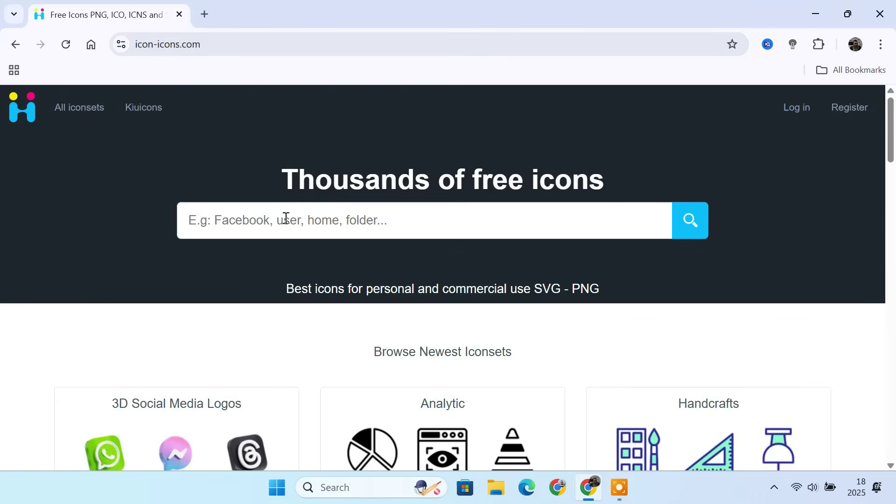
{"action": "type", "text": "w"}
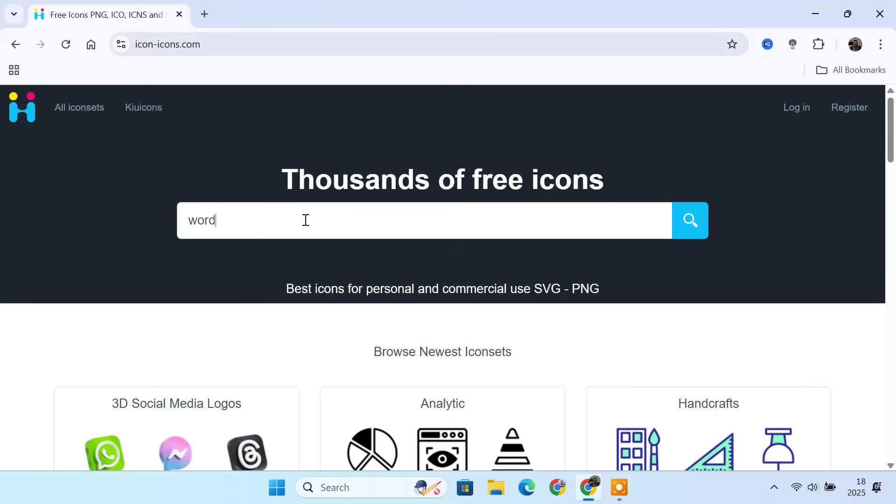
{"action": "type", "text": "ord"}
{"action": "key", "text": "Return"}
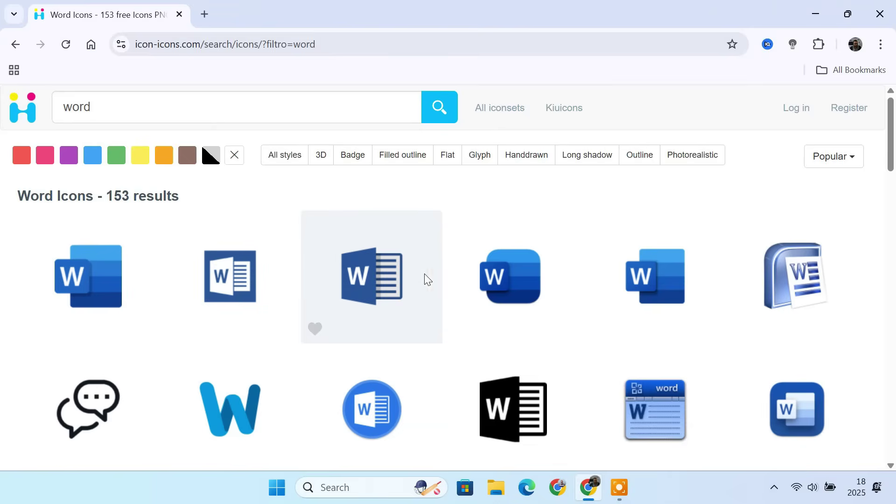
Download the Microsoft Word macOS BigSur icon as a 512px ICO file
{"action": "left_click", "coordinate": [518, 289]}
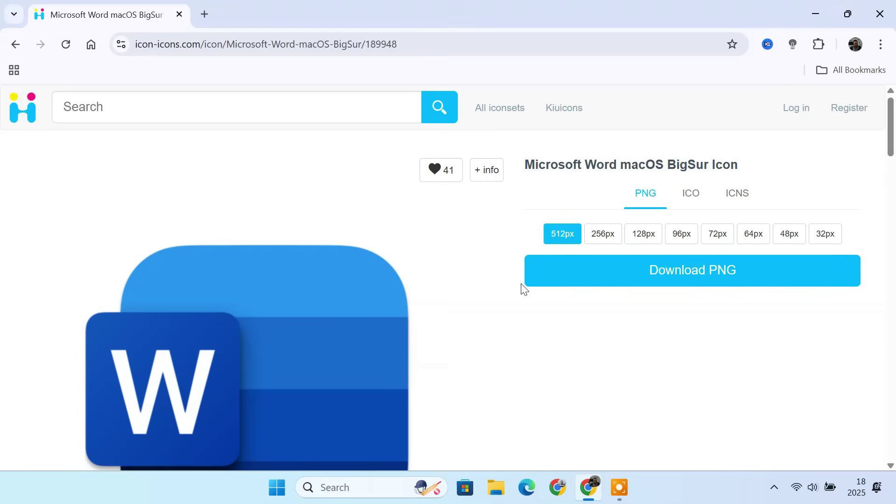
{"action": "left_click", "coordinate": [696, 202]}
{"action": "left_click", "coordinate": [711, 277]}
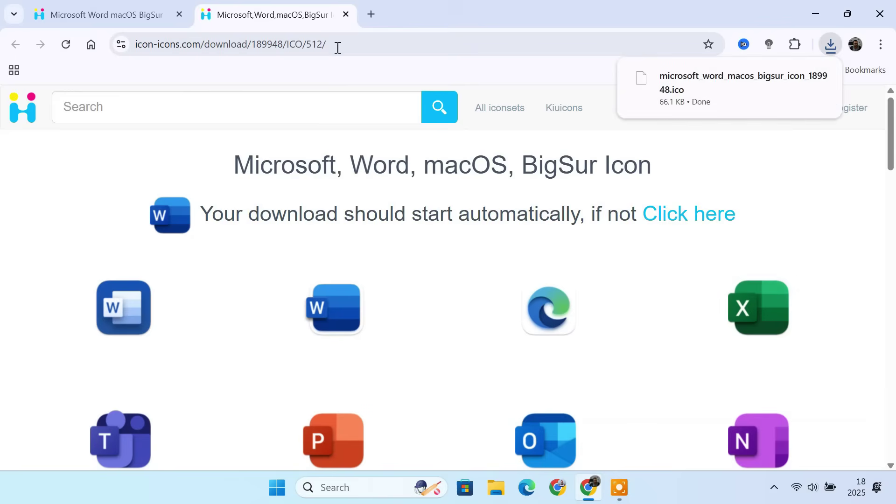
{"action": "left_click", "coordinate": [346, 15]}
{"action": "left_click", "coordinate": [145, 108]}
Search 'excel' and download the Microsoft Excel macOS BigSur icon in ICO format
{"action": "type", "text": "ex"}
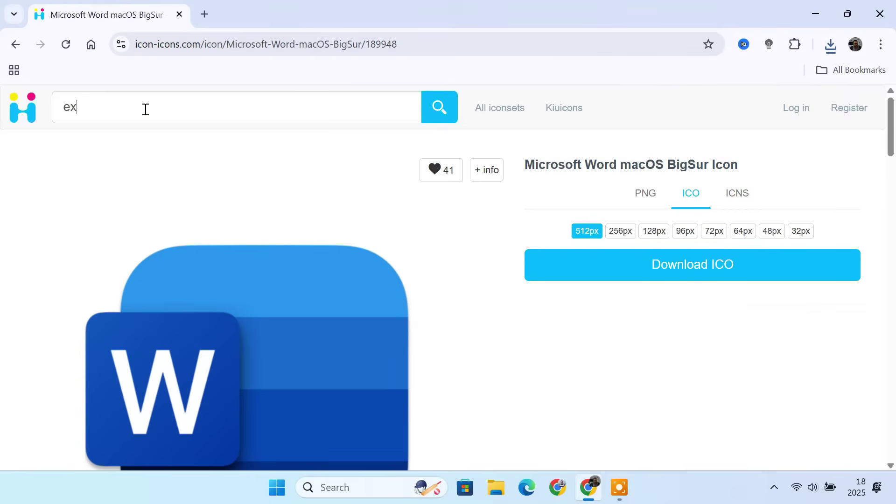
{"action": "type", "text": "cel"}
{"action": "key", "text": "Return"}
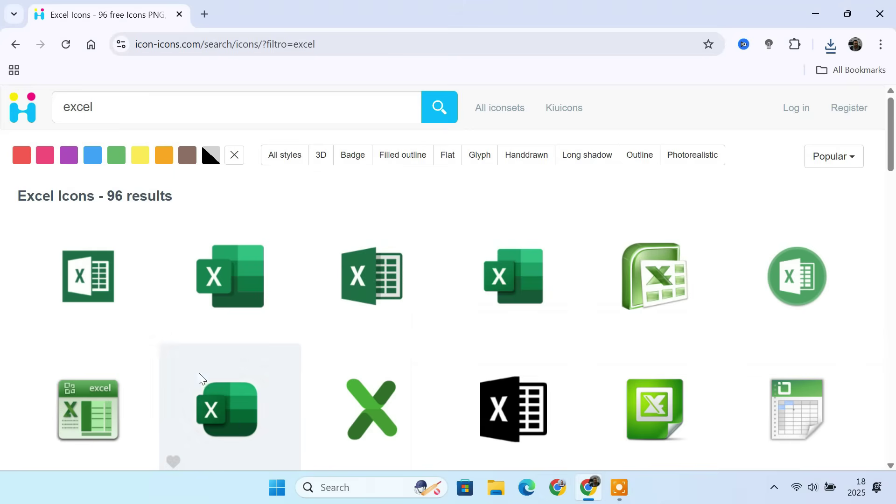
{"action": "left_click", "coordinate": [234, 420]}
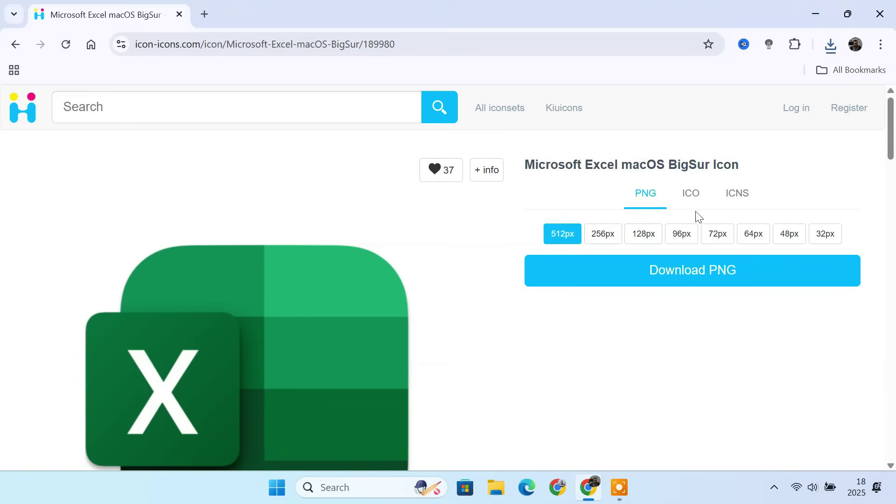
{"action": "left_click", "coordinate": [692, 194]}
{"action": "left_click", "coordinate": [701, 273]}
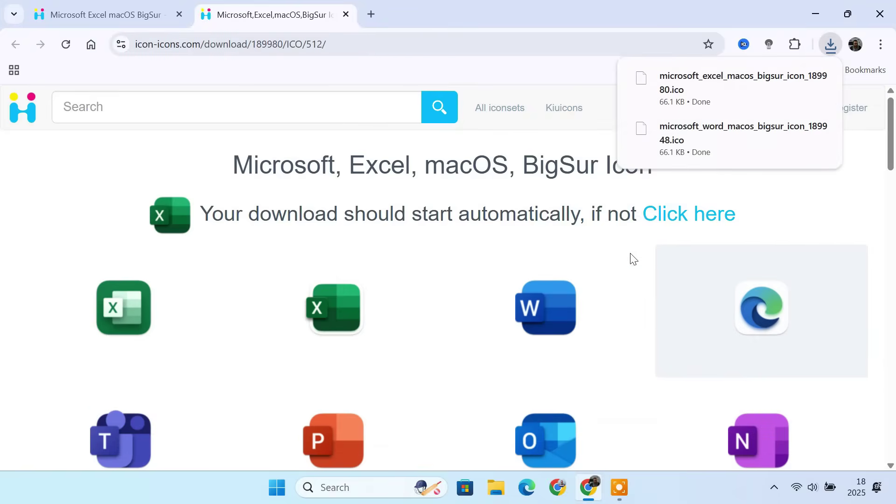
{"action": "left_click", "coordinate": [345, 14]}
Search 'powerpoint', download the PowerPoint macOS BigSur icon as ICO, then close Chrome
{"action": "left_click", "coordinate": [126, 113]}
{"action": "type", "text": "p"}
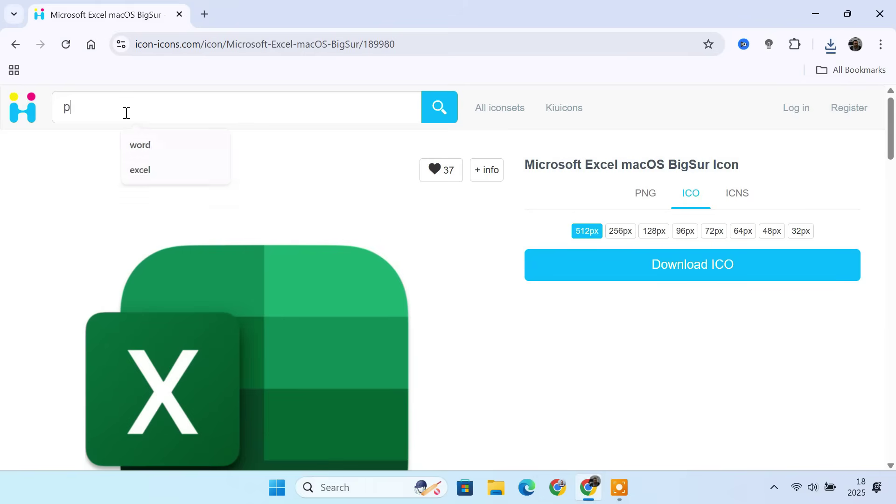
{"action": "type", "text": "owerpoint"}
{"action": "key", "text": "Return"}
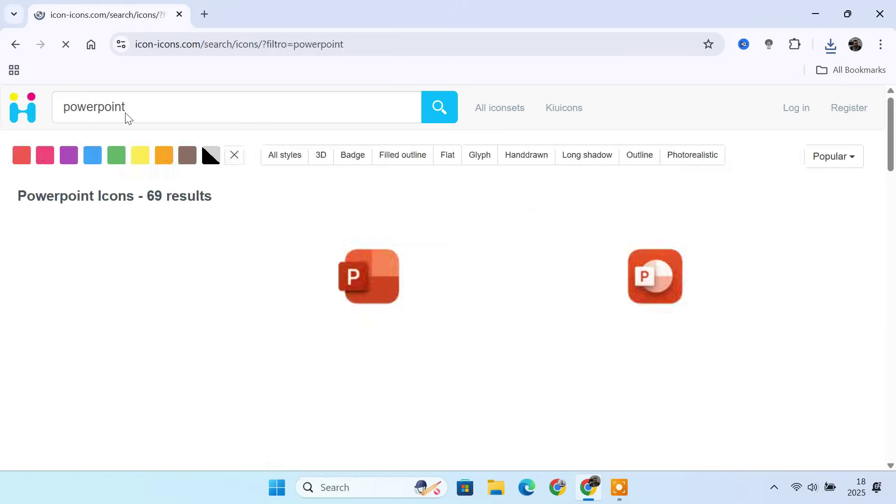
{"action": "left_click", "coordinate": [386, 284]}
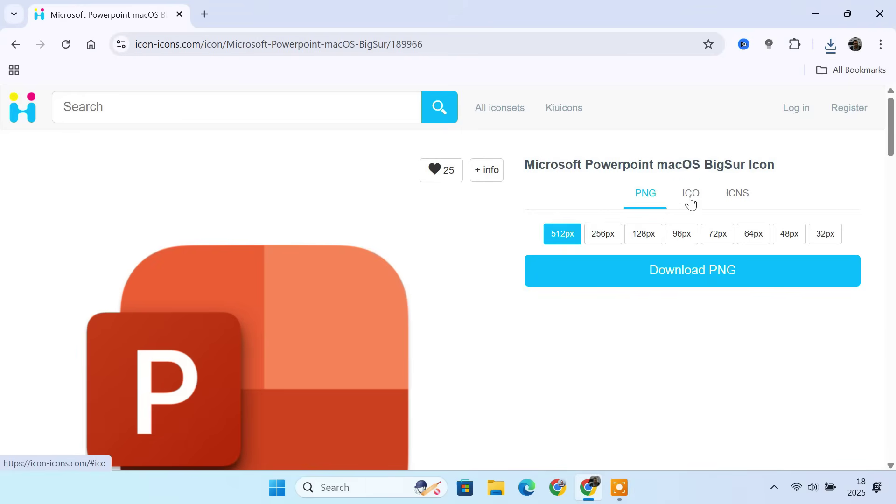
{"action": "left_click", "coordinate": [691, 195]}
{"action": "left_click", "coordinate": [701, 272]}
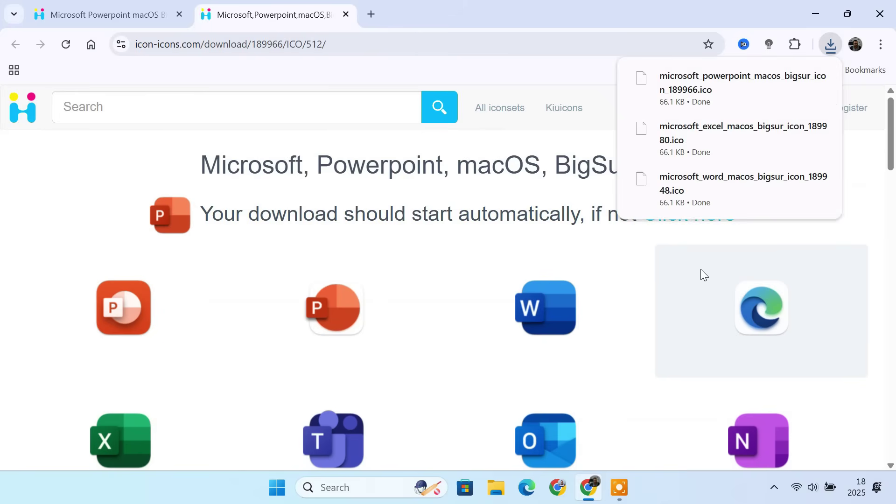
{"action": "left_click", "coordinate": [880, 18]}
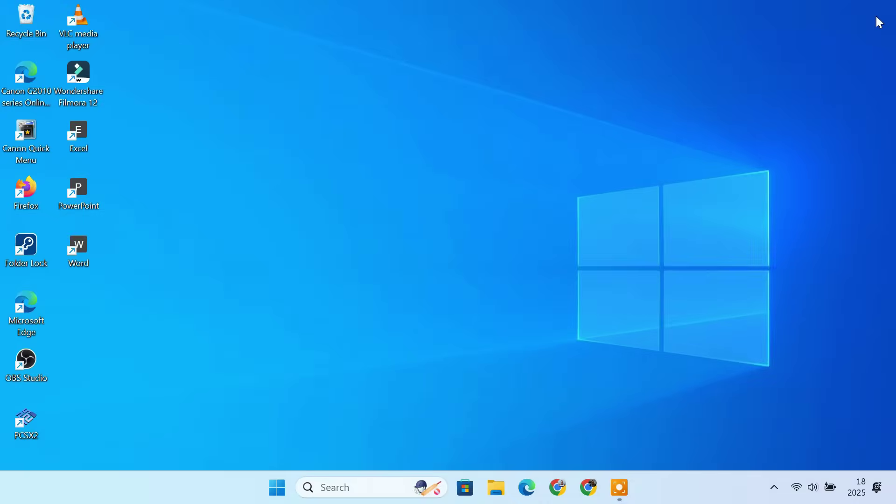
Set the Word desktop shortcut's icon to the downloaded Word BigSur .ico file from Downloads
{"action": "right_click", "coordinate": [87, 247]}
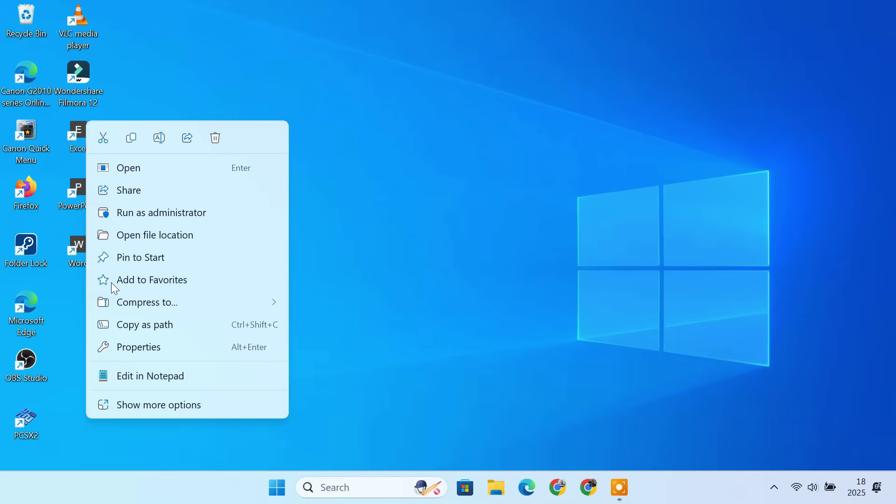
{"action": "left_click", "coordinate": [173, 346]}
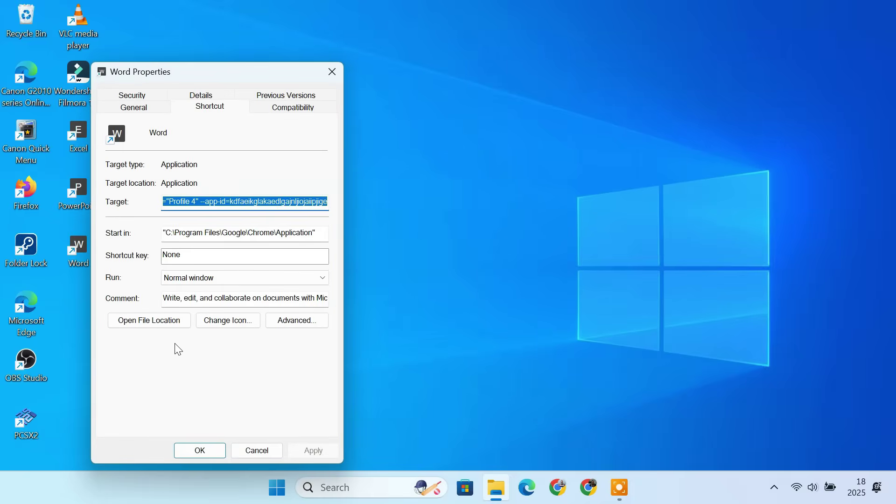
{"action": "left_click", "coordinate": [228, 322]}
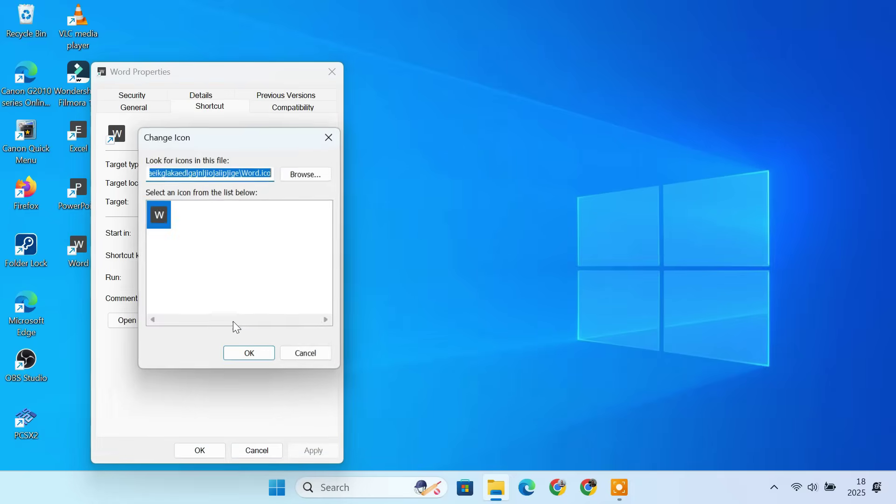
{"action": "left_click", "coordinate": [305, 174]}
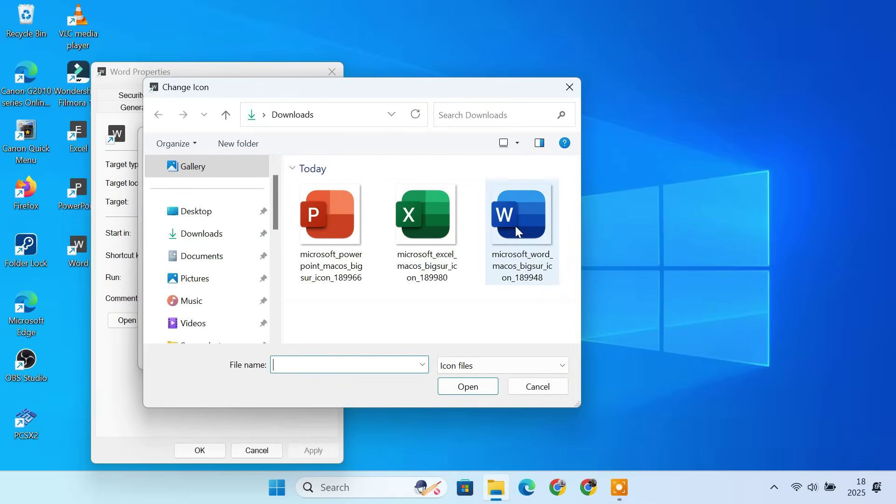
{"action": "left_click", "coordinate": [515, 226]}
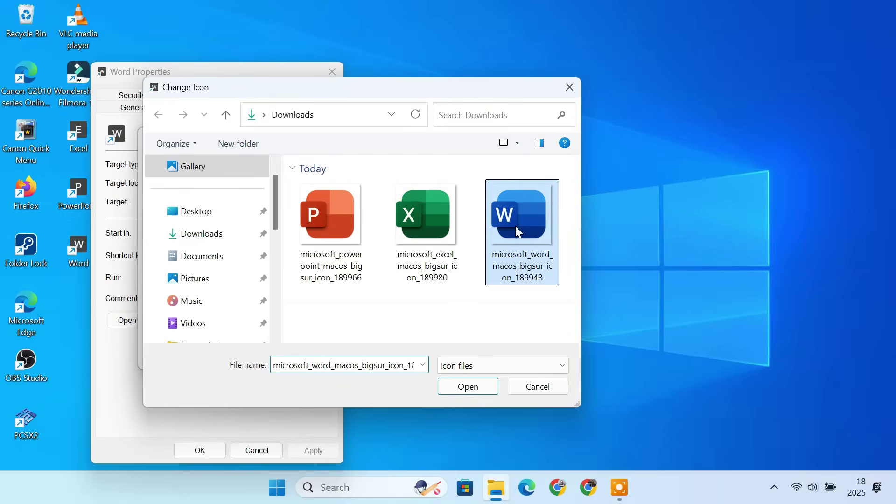
{"action": "left_click", "coordinate": [474, 385]}
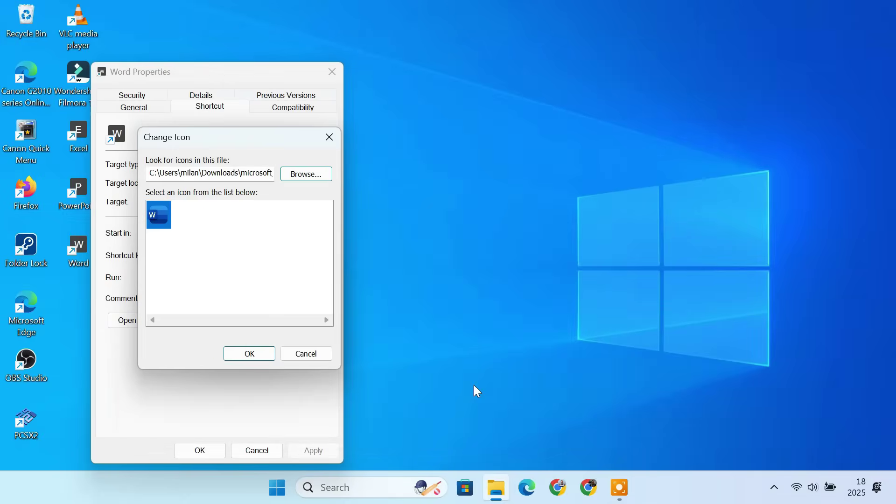
{"action": "left_click", "coordinate": [261, 353]}
{"action": "left_click", "coordinate": [321, 453]}
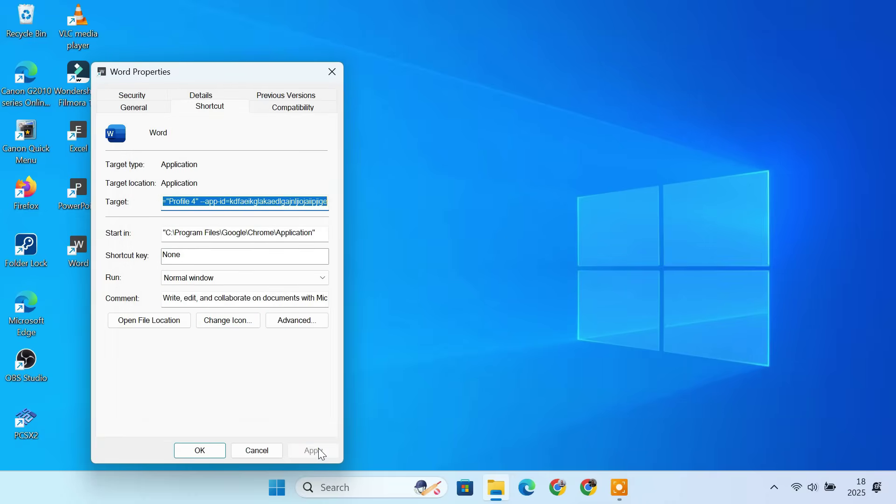
{"action": "left_click", "coordinate": [207, 450]}
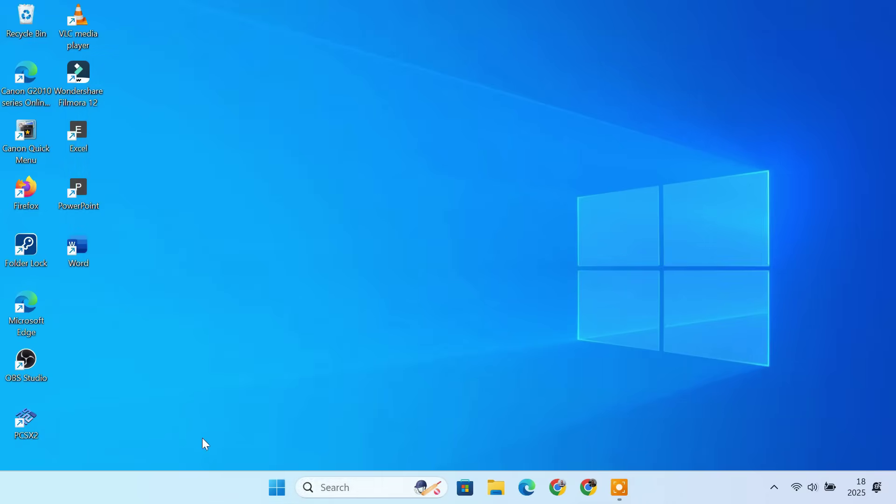
Pin the Word desktop shortcut to the taskbar
{"action": "right_click", "coordinate": [83, 248]}
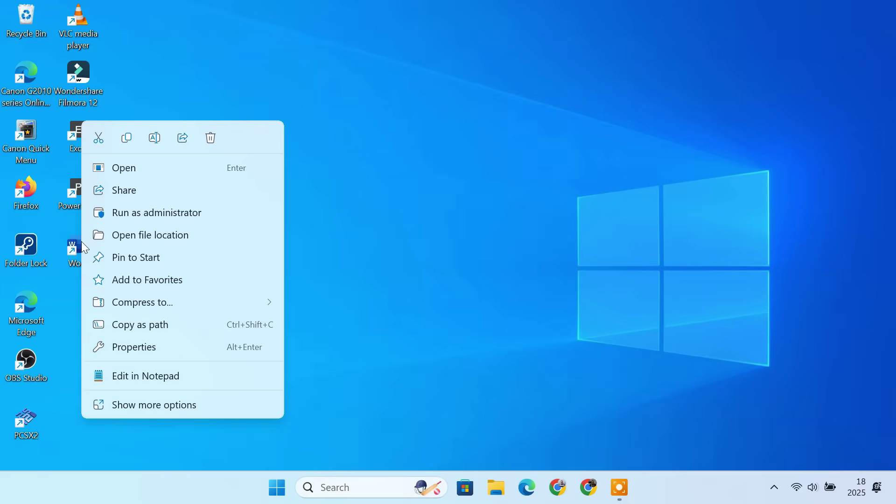
{"action": "left_click", "coordinate": [185, 405]}
{"action": "left_click", "coordinate": [164, 284]}
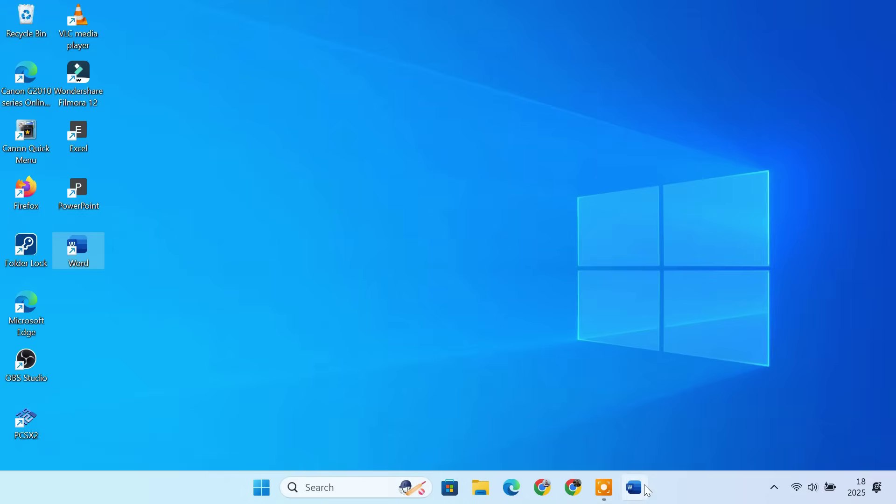
Search for 'word' and open the Word app's file location
{"action": "left_click", "coordinate": [351, 488]}
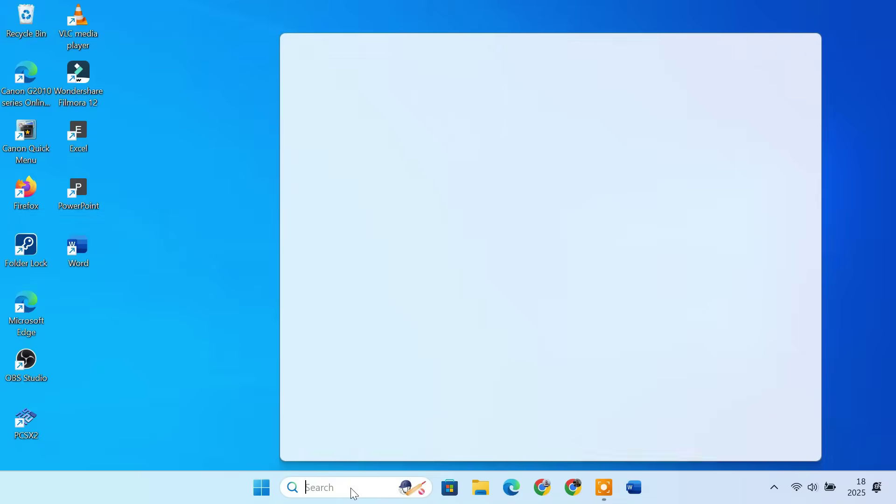
{"action": "type", "text": "word"}
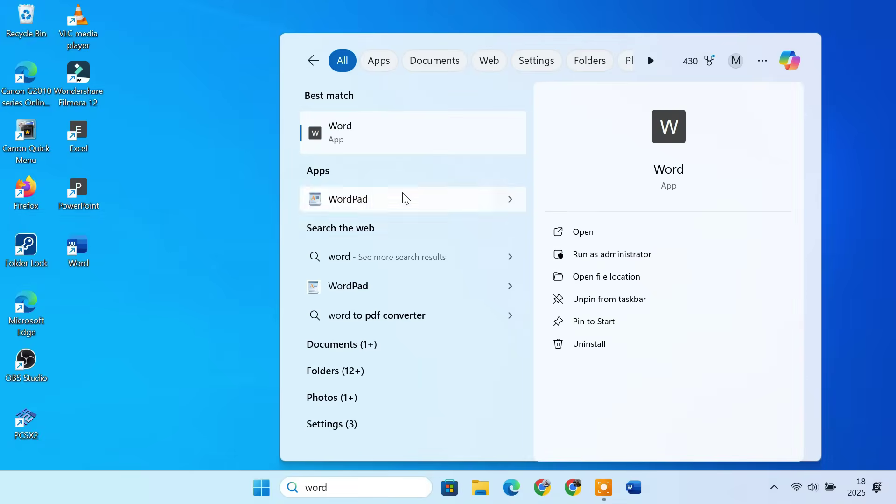
{"action": "right_click", "coordinate": [384, 135]}
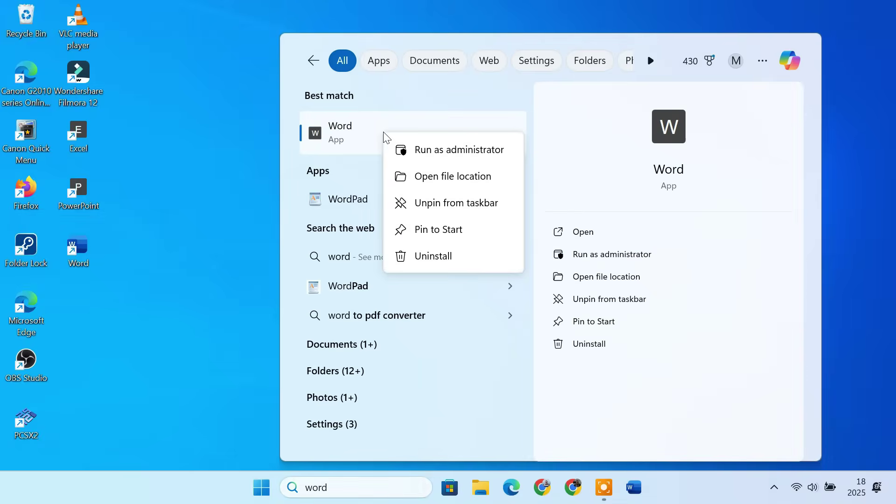
{"action": "left_click", "coordinate": [450, 179]}
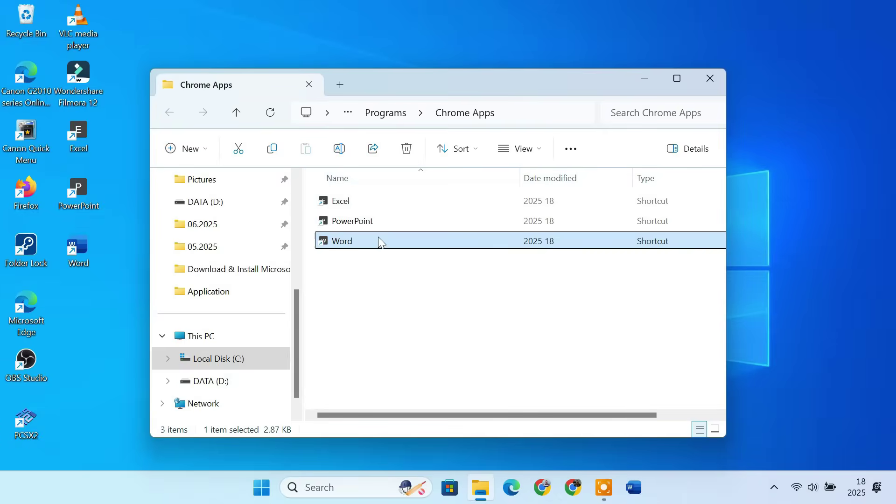
Give the Word shortcut in the Chrome Apps folder the downloaded Word .ico icon
{"action": "right_click", "coordinate": [368, 243]}
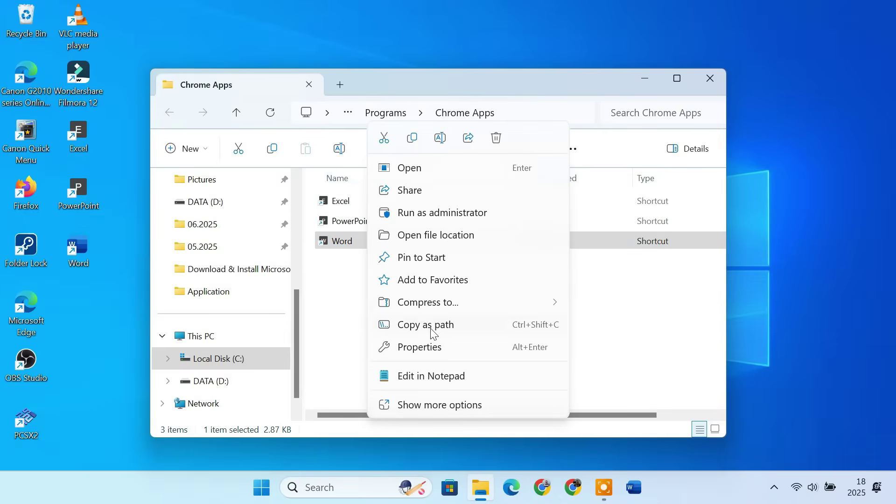
{"action": "left_click", "coordinate": [452, 351]}
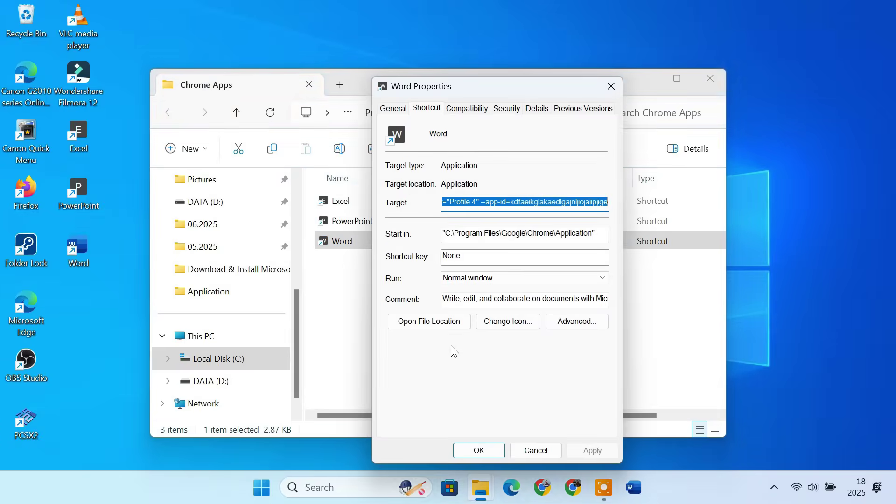
{"action": "left_click", "coordinate": [499, 322]}
{"action": "left_click", "coordinate": [583, 189]}
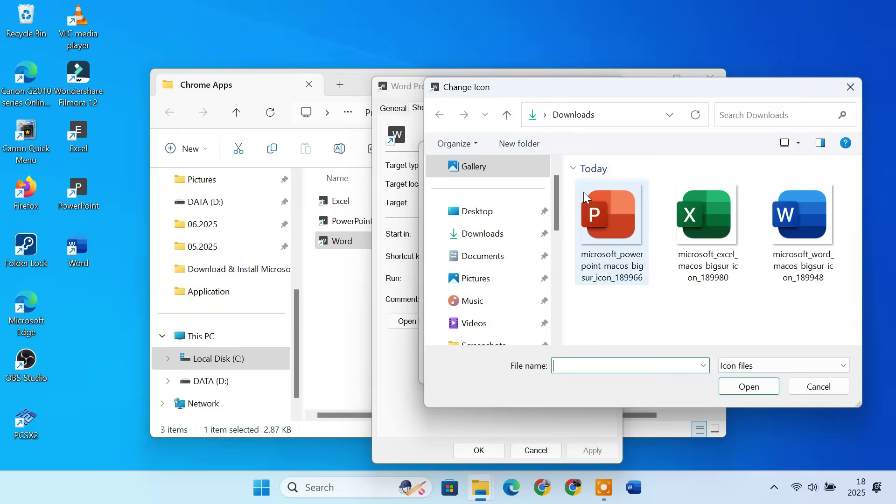
{"action": "left_click", "coordinate": [818, 231]}
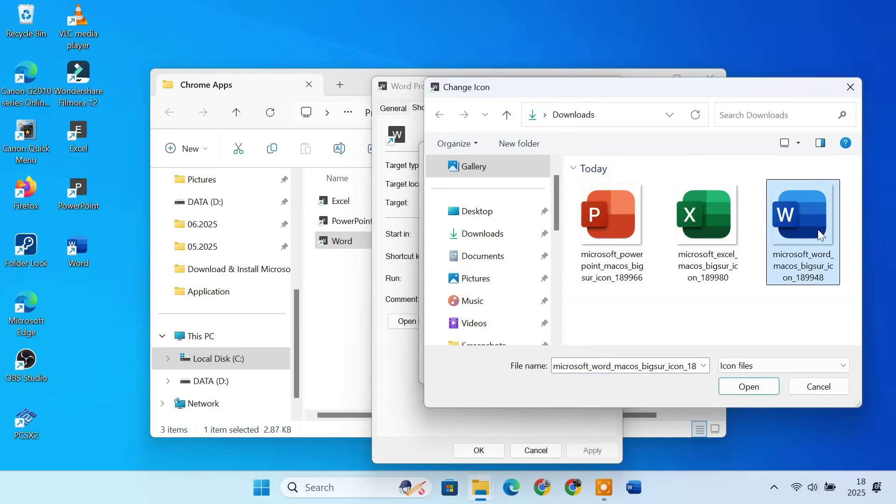
{"action": "left_click", "coordinate": [757, 387]}
{"action": "left_click", "coordinate": [531, 368]}
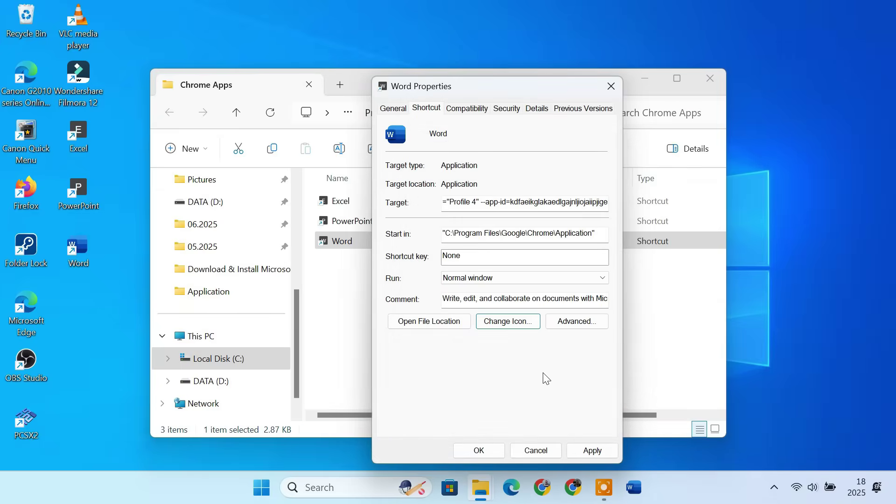
{"action": "left_click", "coordinate": [592, 450]}
{"action": "left_click", "coordinate": [492, 450]}
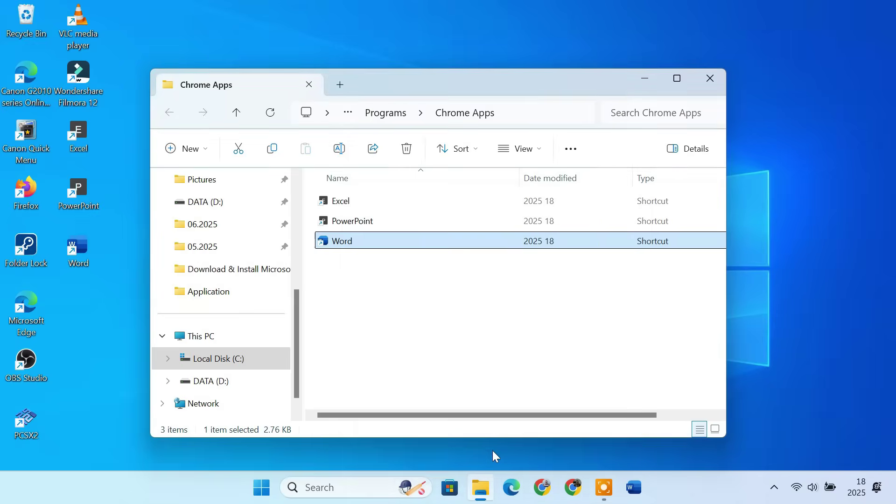
Pin the updated Word shortcut to Start and close the Chrome Apps folder
{"action": "right_click", "coordinate": [368, 240]}
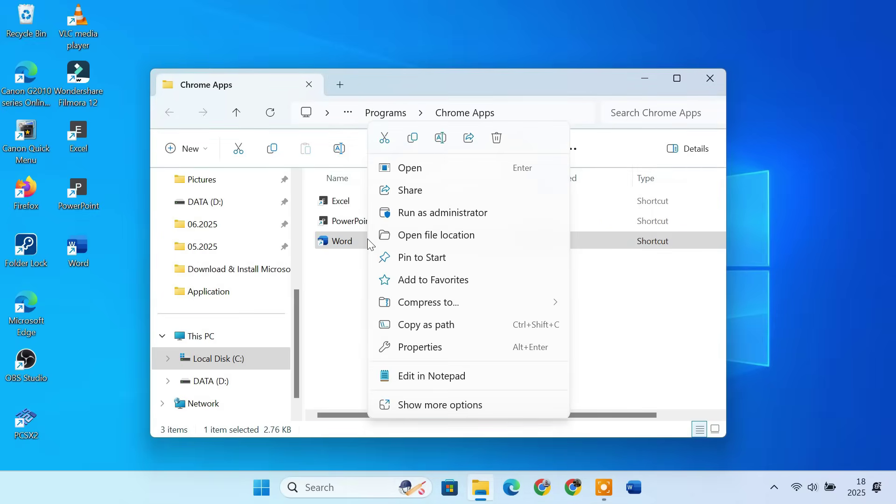
{"action": "left_click", "coordinate": [423, 260]}
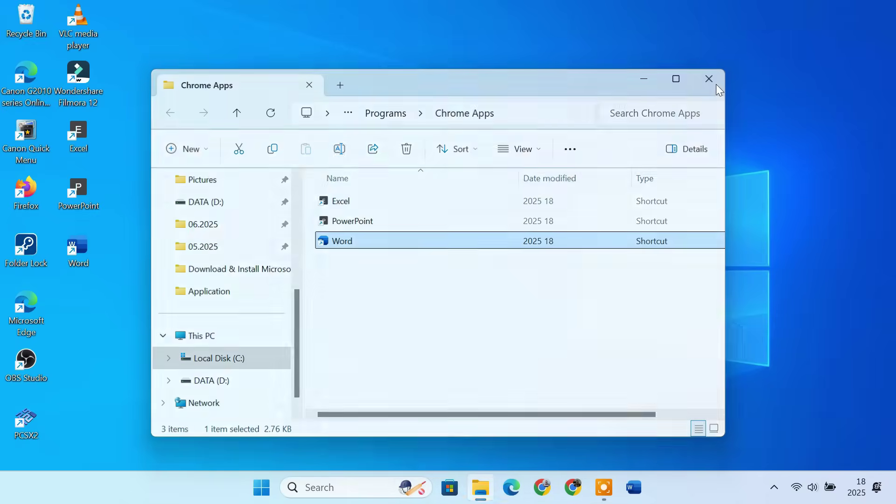
{"action": "left_click", "coordinate": [715, 83]}
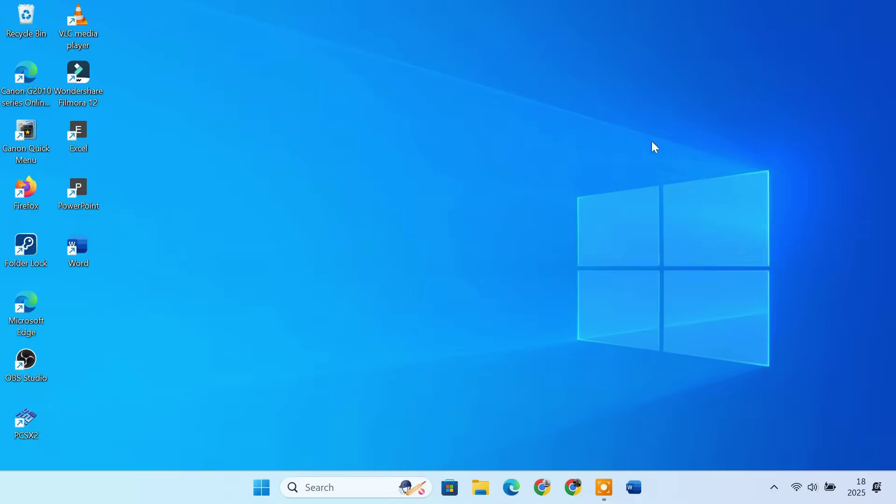
Search 'word', then check the pinned Word tile in the Start menu and close Start
{"action": "left_click", "coordinate": [350, 486]}
{"action": "type", "text": "word"}
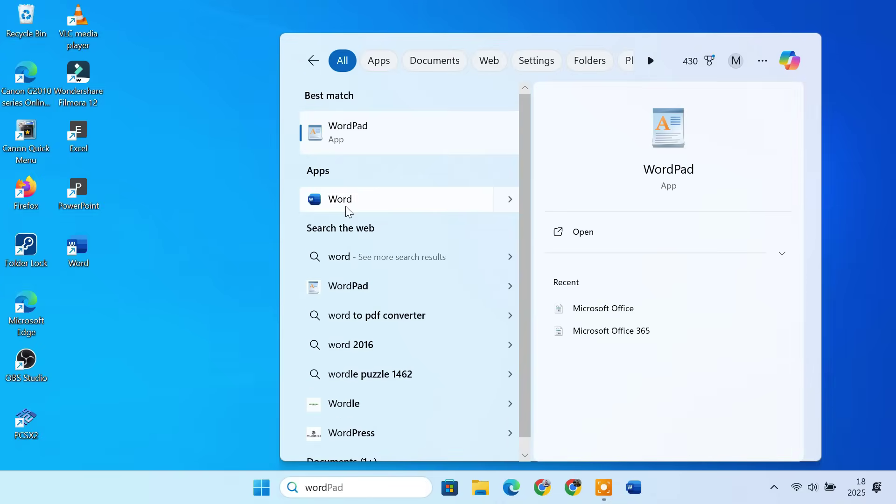
{"action": "left_click", "coordinate": [225, 290]}
{"action": "left_click", "coordinate": [262, 490]}
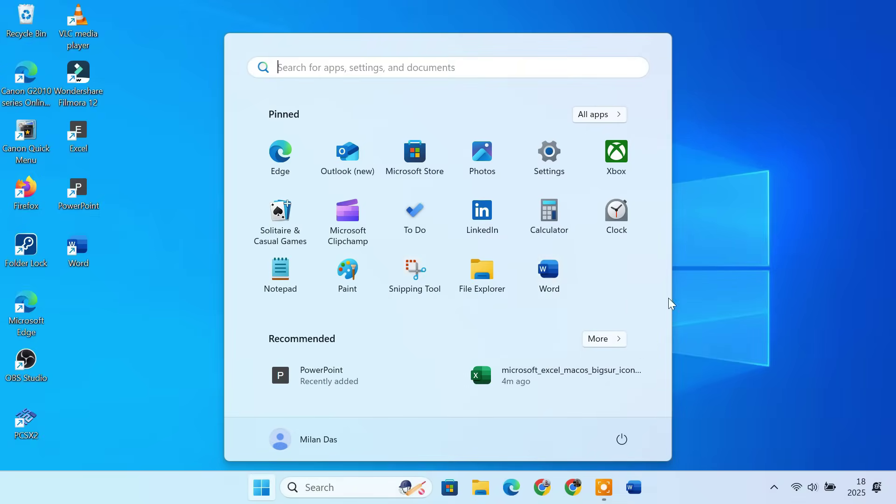
{"action": "left_click", "coordinate": [706, 293]}
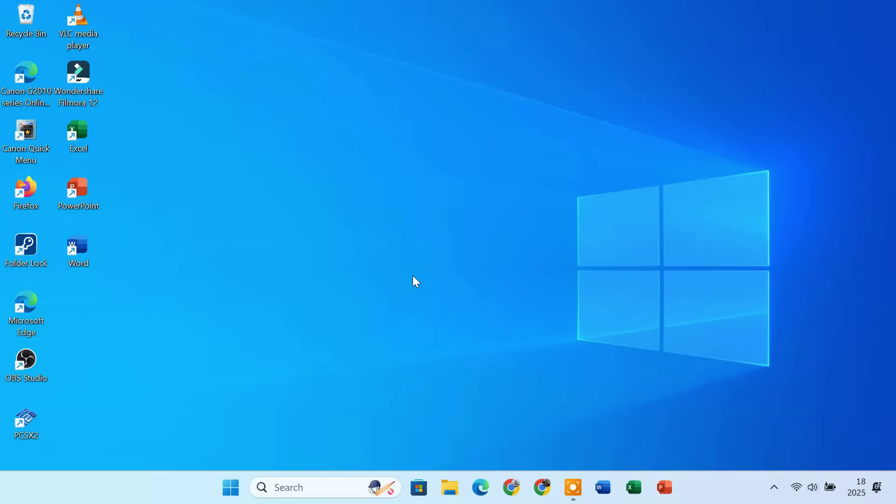
Launch Word from the desktop shortcut, create a blank document and type 'Word, Excel, PowerPoint for Free'
{"action": "double_click", "coordinate": [82, 247]}
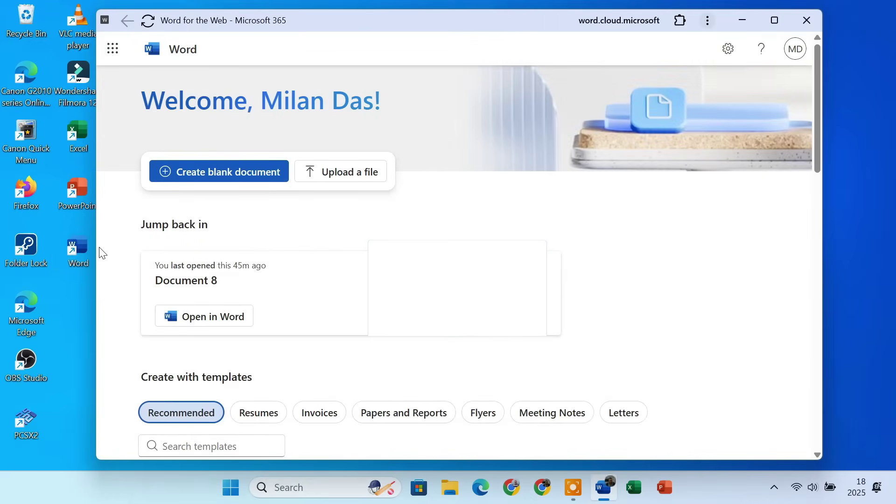
{"action": "left_click", "coordinate": [249, 181]}
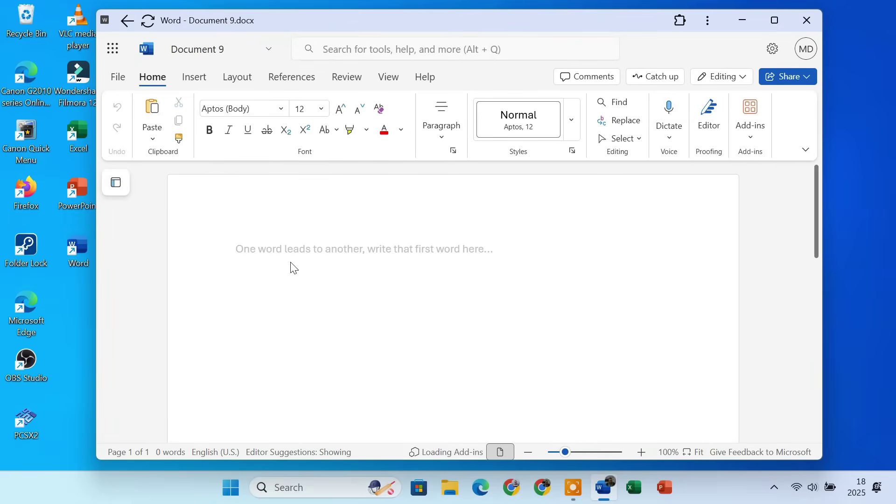
{"action": "type", "text": "Word, Excel, "}
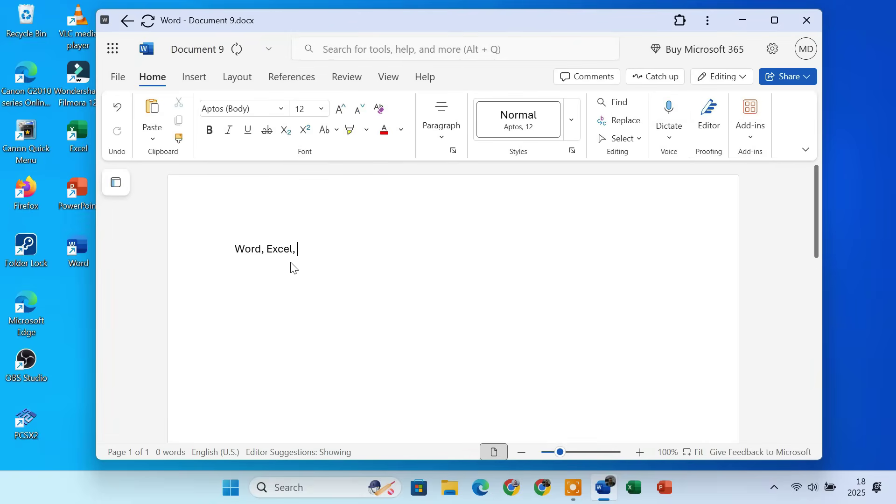
{"action": "type", "text": "PowerPoint for Free"}
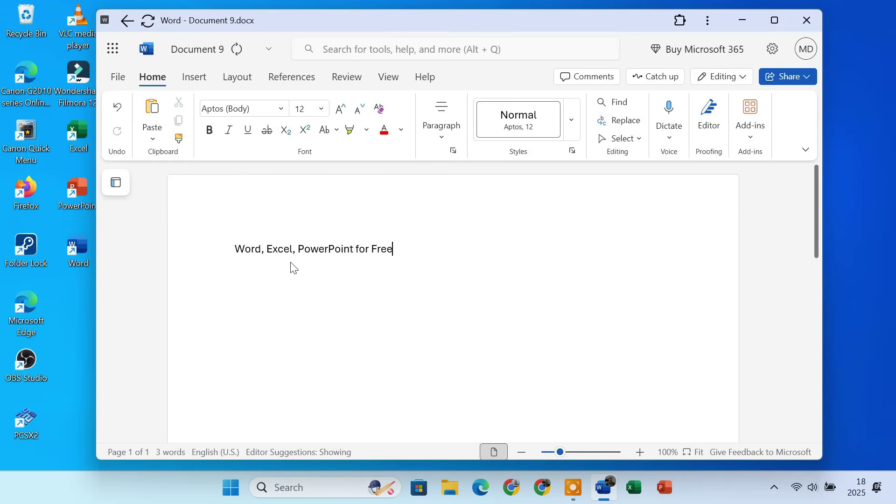
Highlight the line 'Word, Excel, PowerPoint for Free' in yellow and set it to 20 pt
{"action": "left_click_drag", "start_coordinate": [405, 251], "coordinate": [228, 257]}
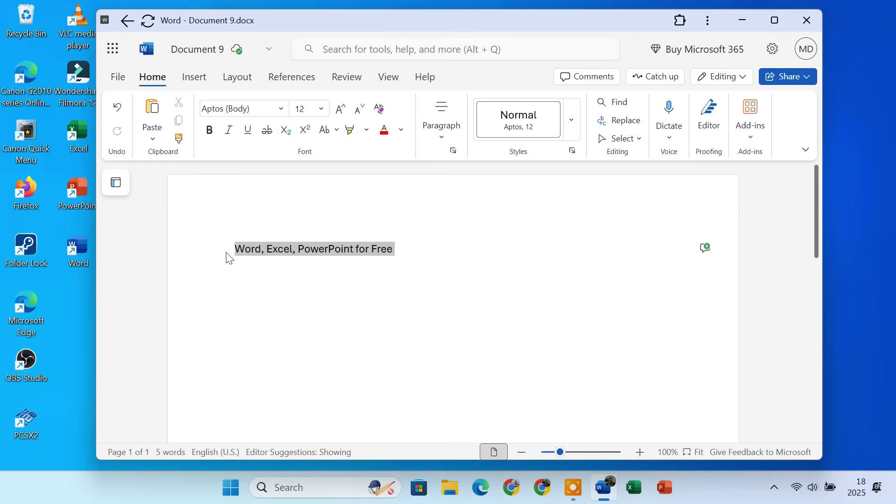
{"action": "left_click", "coordinate": [452, 229]}
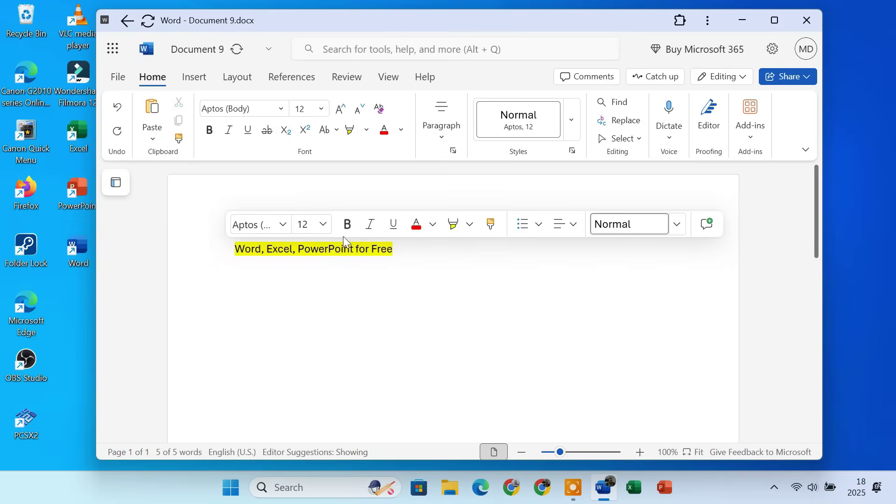
{"action": "left_click", "coordinate": [322, 224]}
{"action": "left_click", "coordinate": [376, 309]}
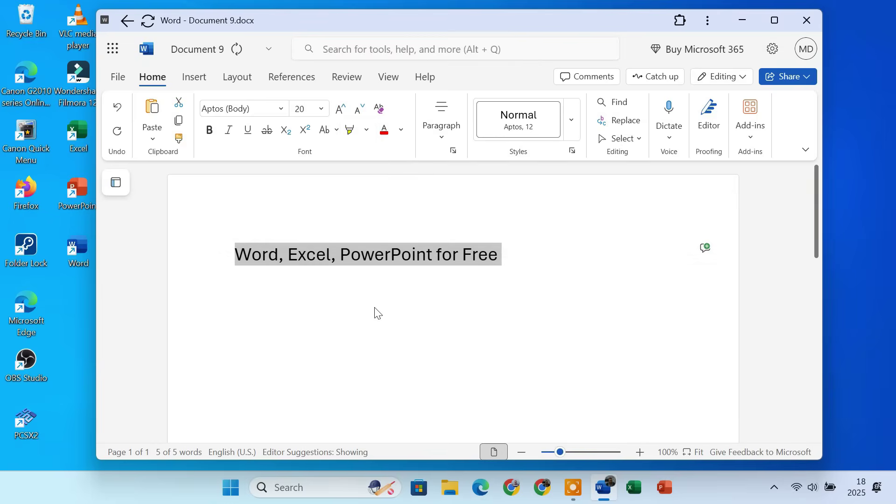
{"action": "left_click", "coordinate": [376, 311]}
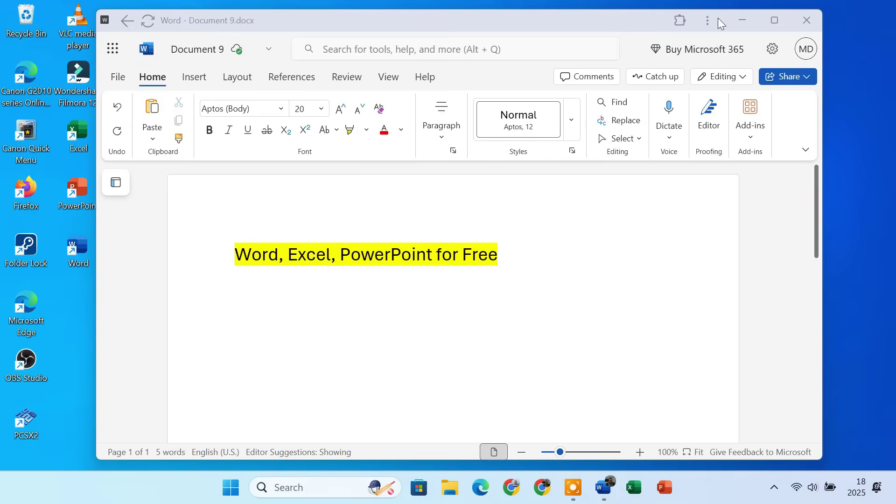
Export the document as Document 9.pdf via File > Export, then close the download window
{"action": "left_click", "coordinate": [117, 77]}
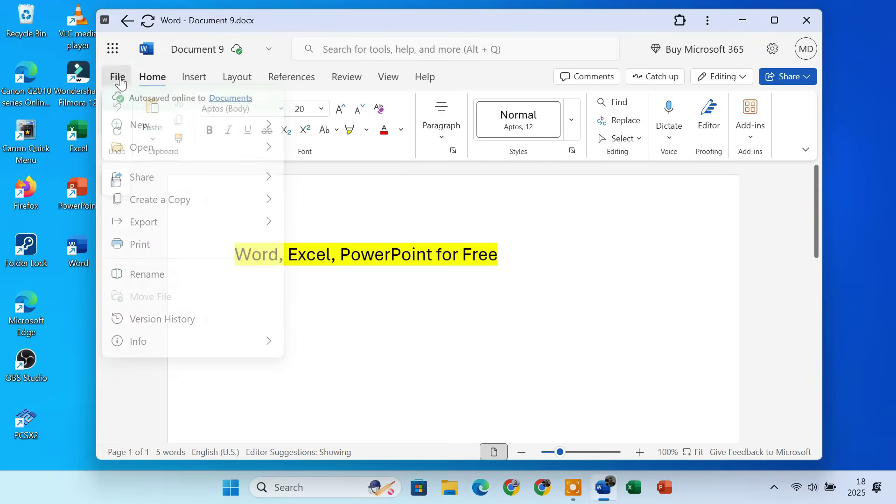
{"action": "mouse_move", "coordinate": [210, 228]}
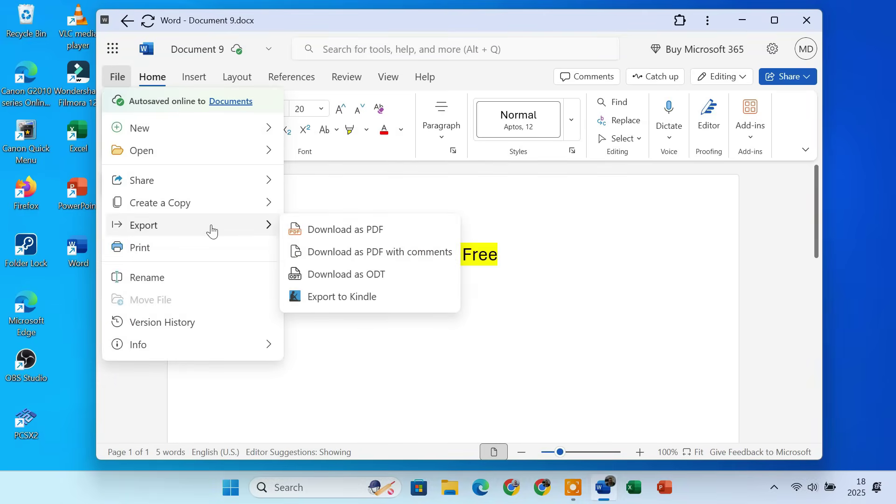
{"action": "left_click", "coordinate": [358, 231]}
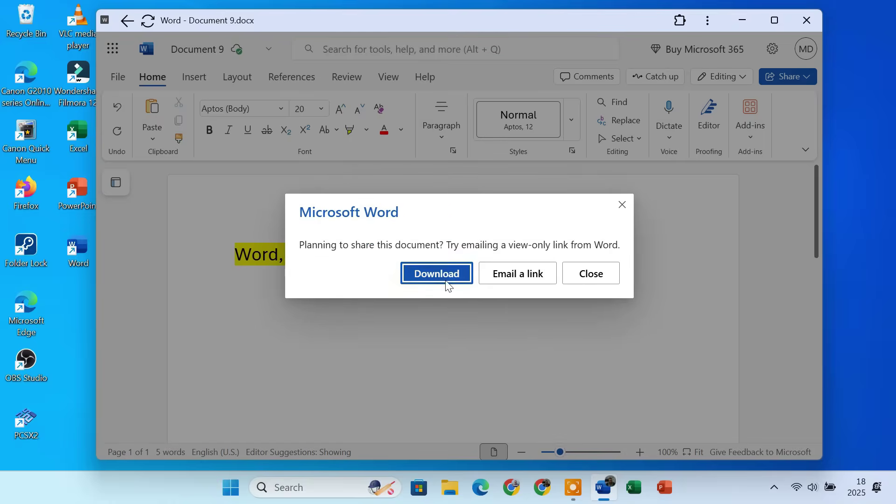
{"action": "left_click", "coordinate": [452, 282]}
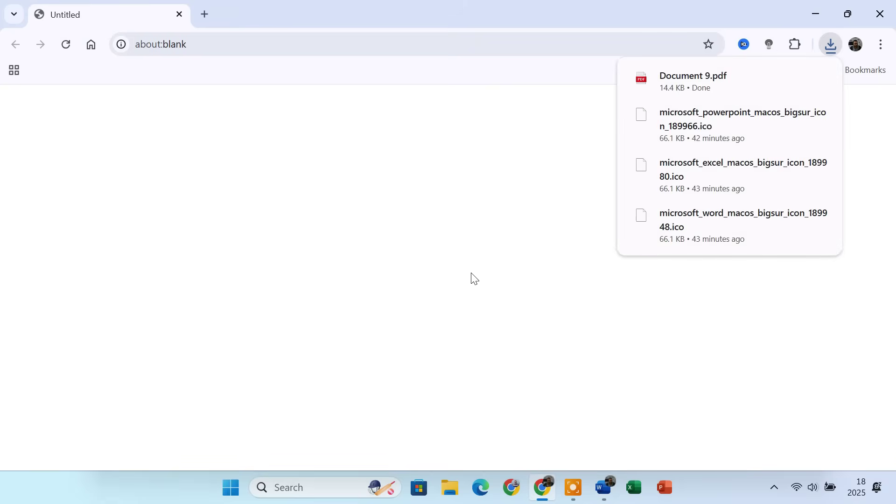
{"action": "mouse_move", "coordinate": [708, 90]}
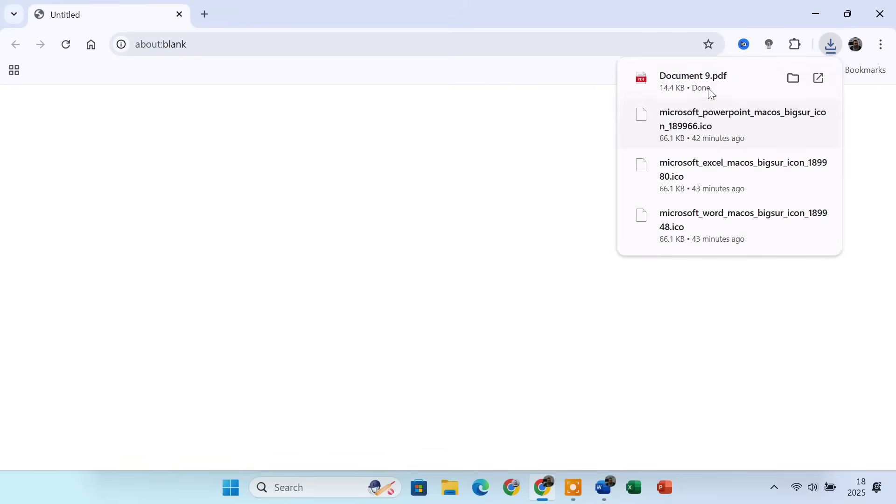
{"action": "left_click", "coordinate": [880, 14]}
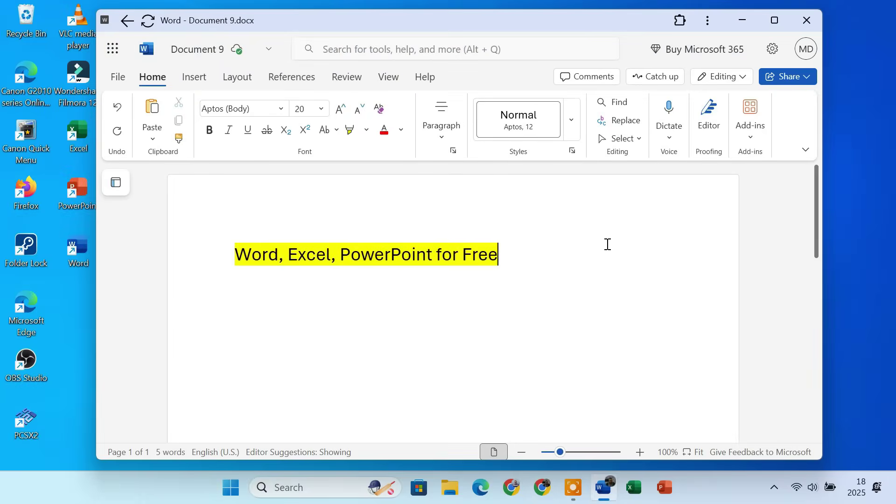